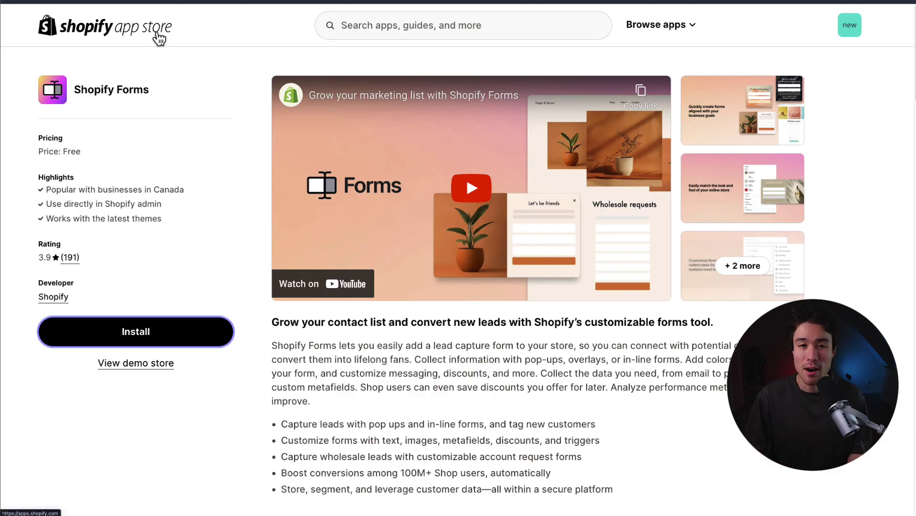
Step: Bring up the free Shopify Forms app listing by Shopify in the App Store
drag(77, 91, 126, 91)
Step: Install the Shopify Forms app and pin Forms to the admin sidebar
click(158, 93)
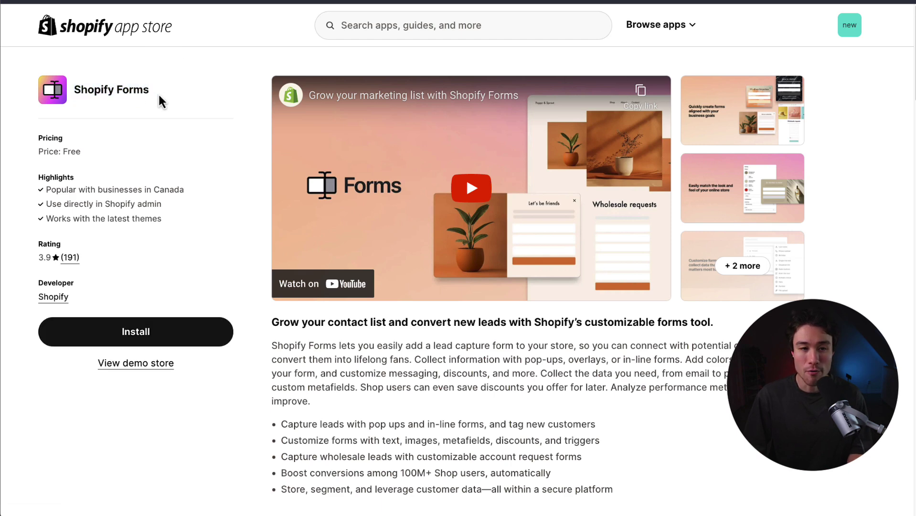
click(140, 332)
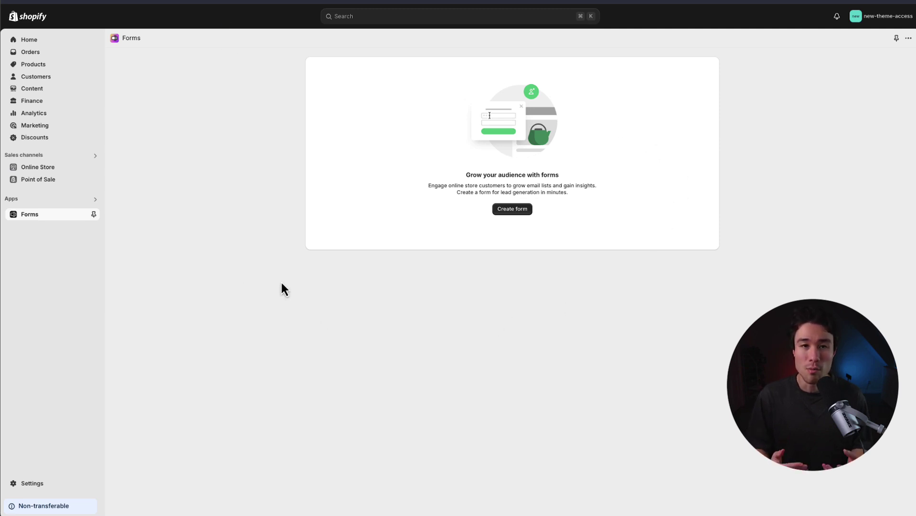
click(93, 214)
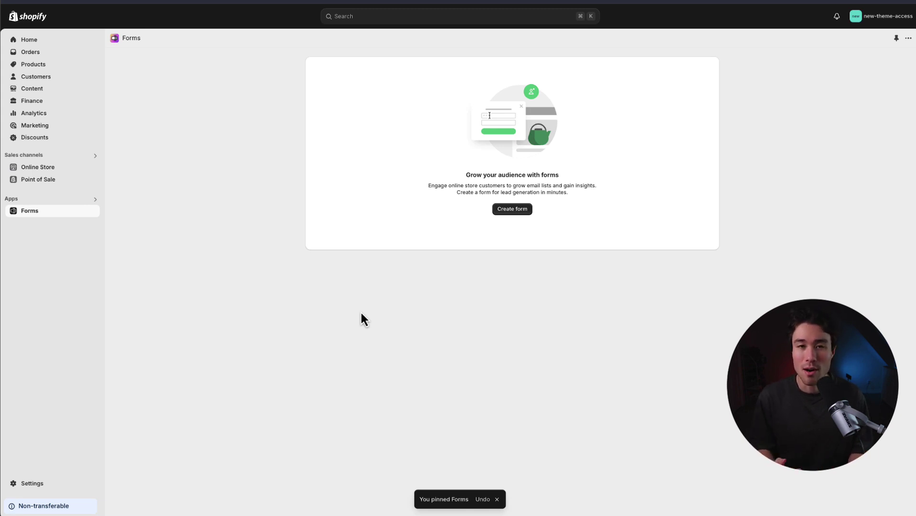
Step: Create a popup-type form, entering 'Form 3' as its name, and open its editor
click(514, 210)
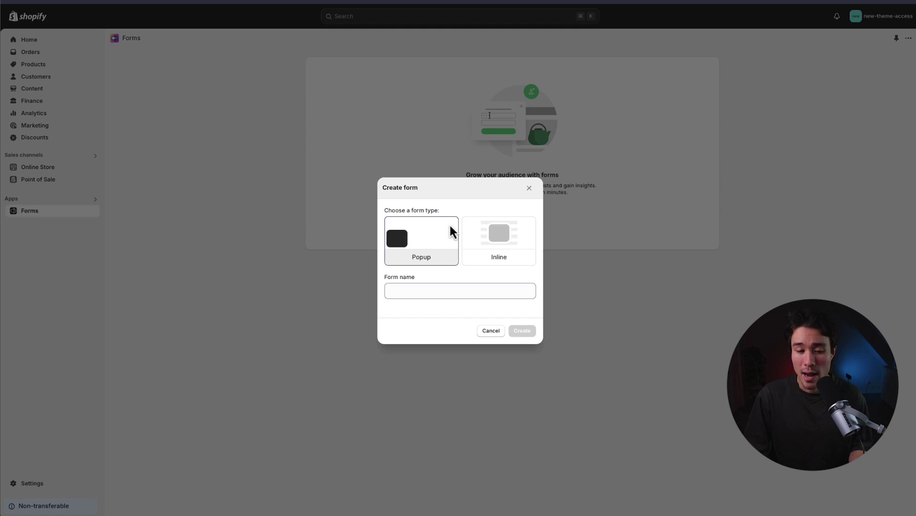
click(501, 232)
click(434, 225)
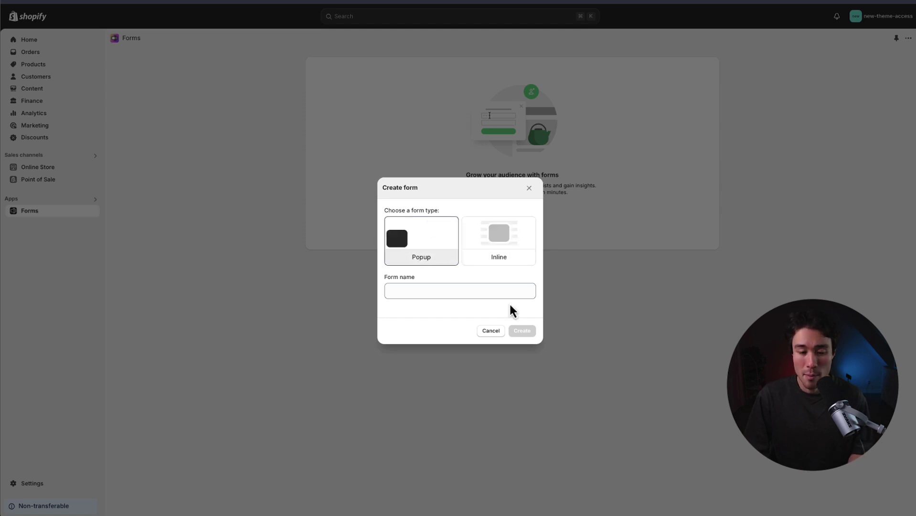
click(479, 297)
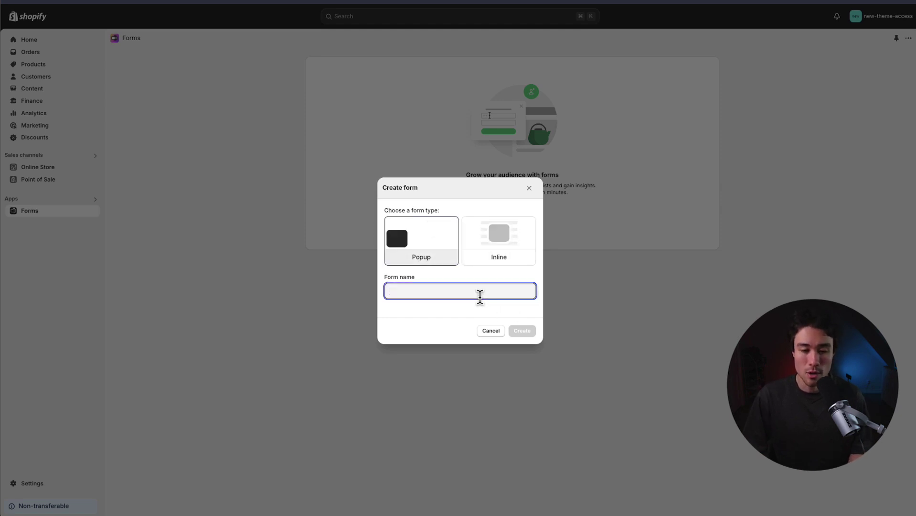
text(Form 3)
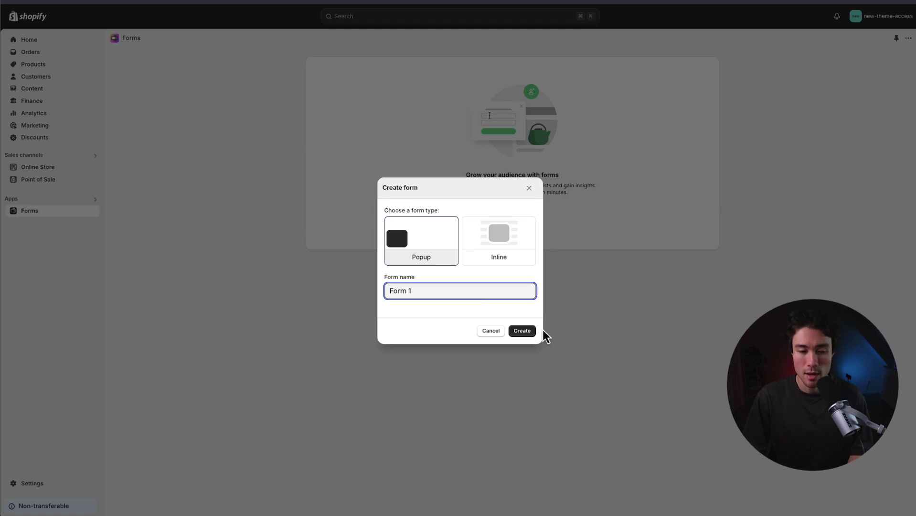
click(532, 331)
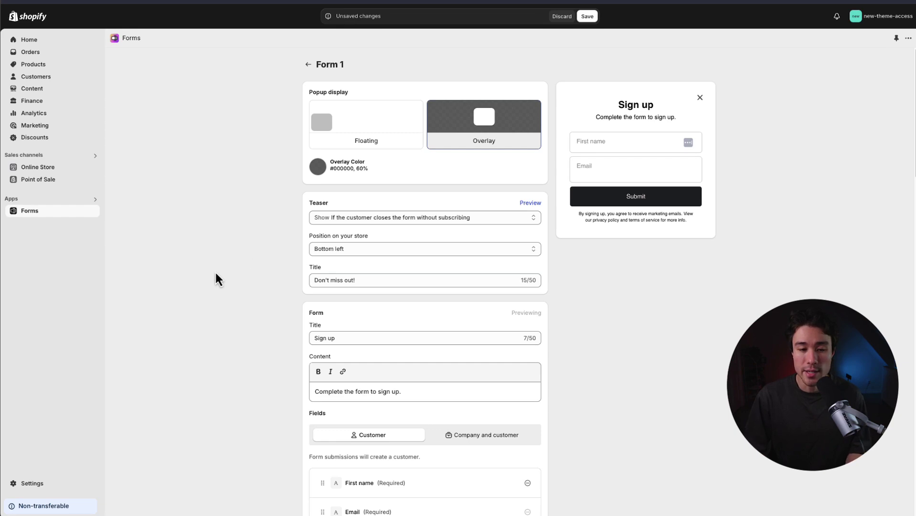
scroll(251, 303, down, 12)
scroll(251, 298, up, 12)
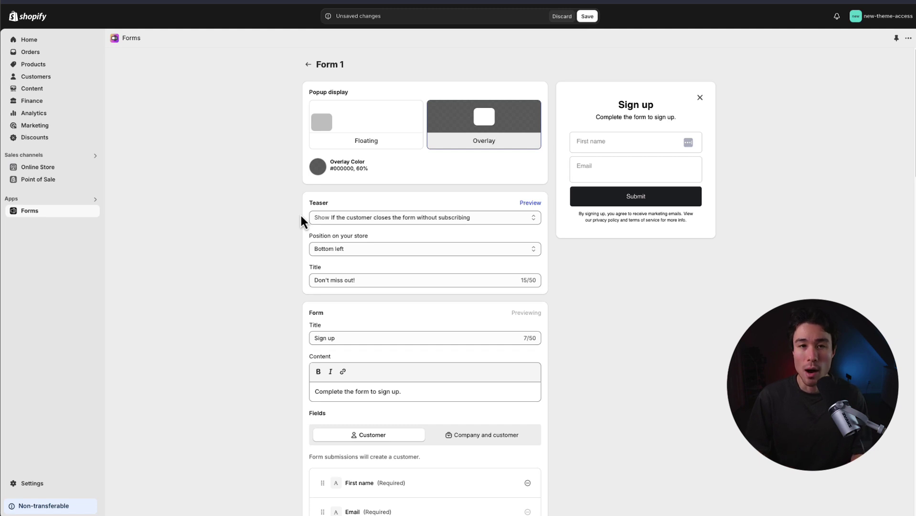
click(360, 129)
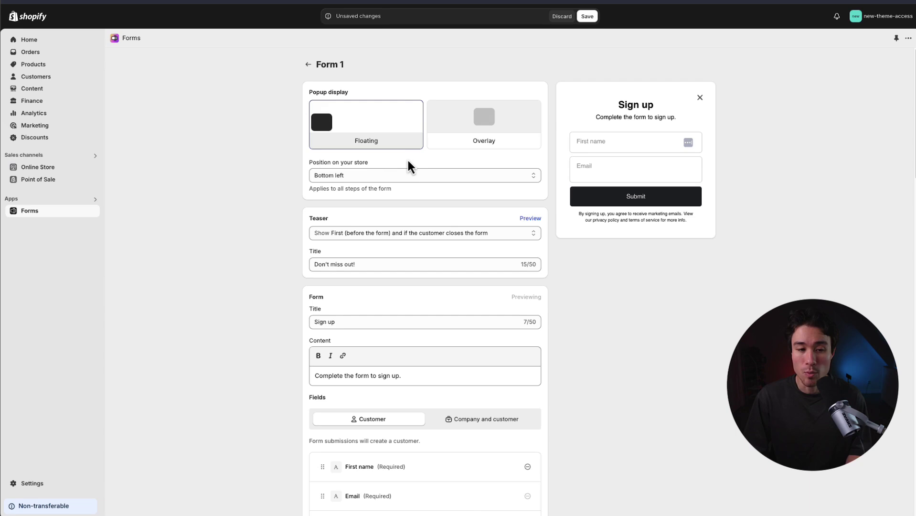
click(404, 176)
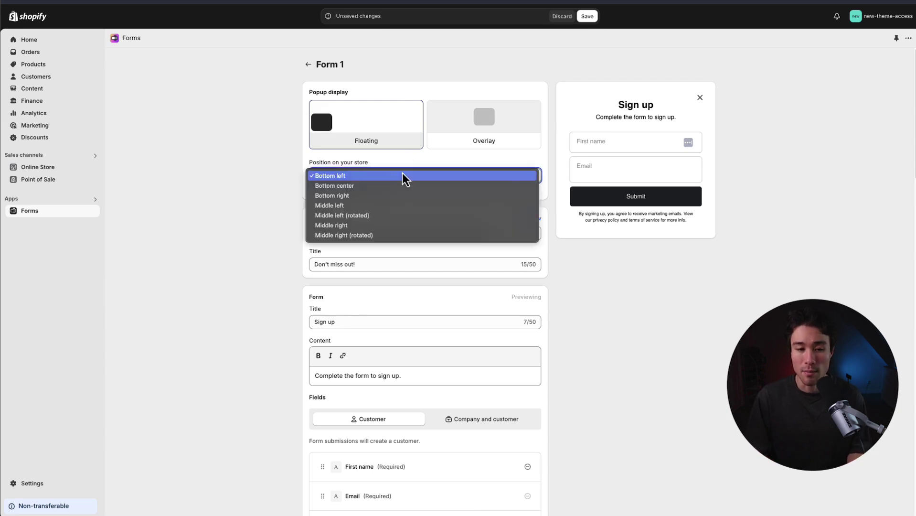
click(478, 145)
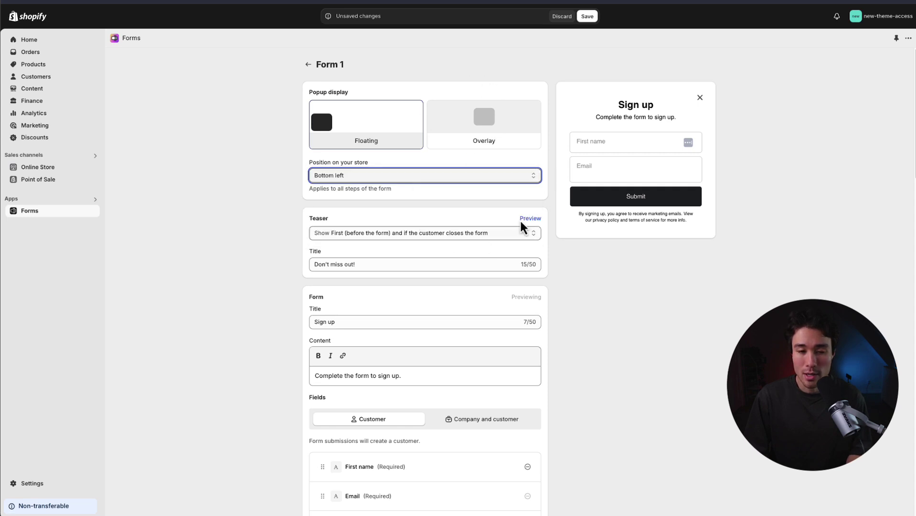
click(507, 123)
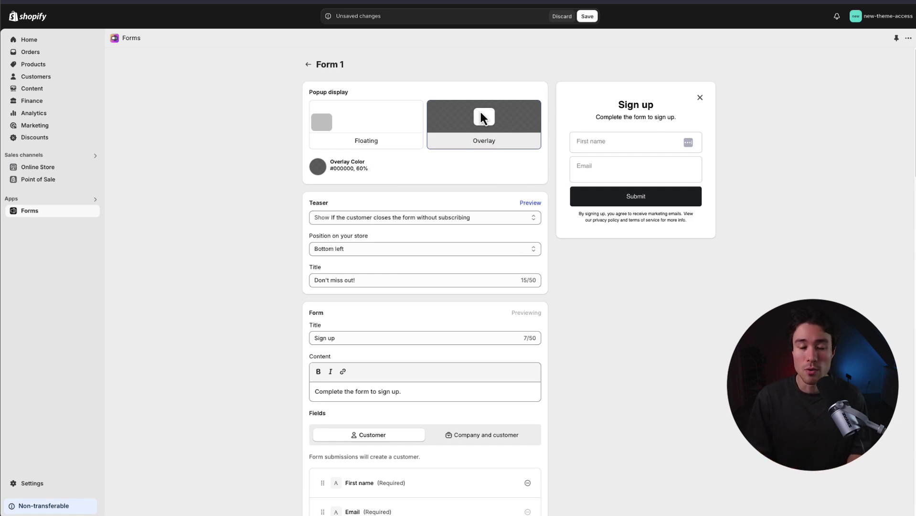
Step: Keep the teaser showing after closing and change its title to 'Get 10% OFF'
scroll(495, 133, down, 1)
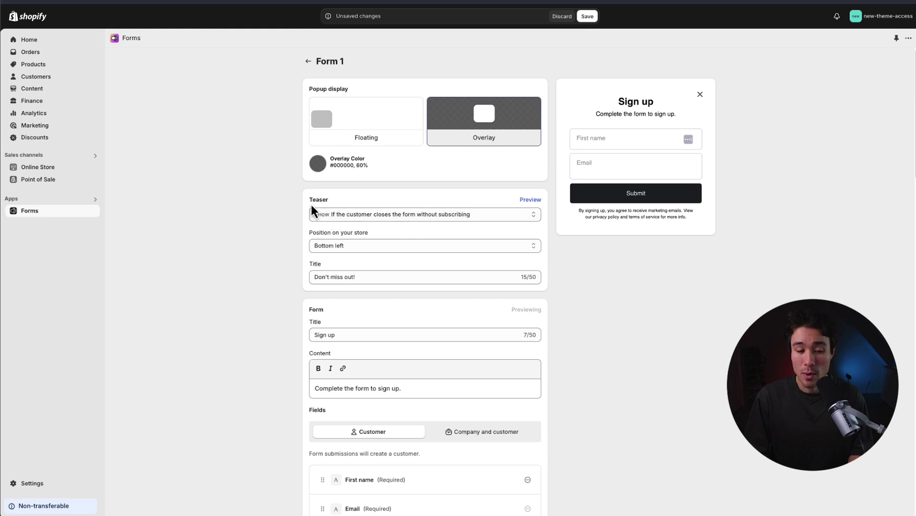
click(340, 199)
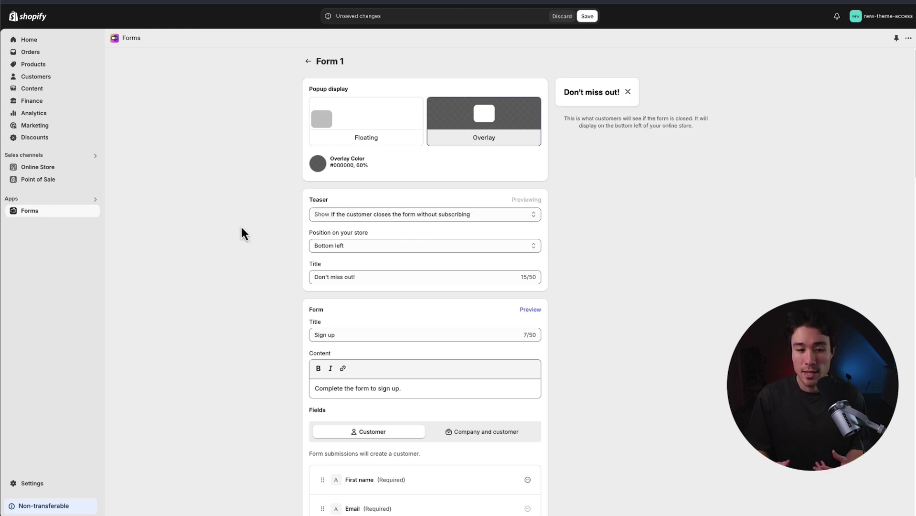
click(324, 215)
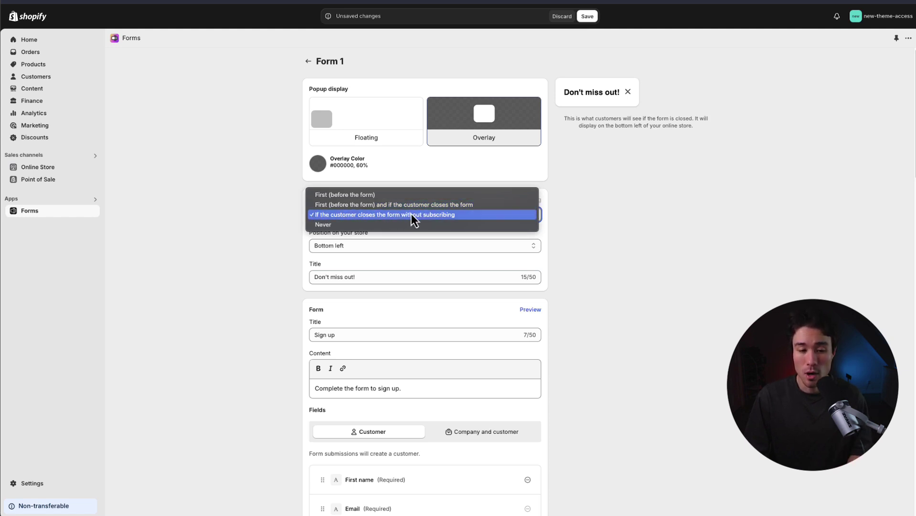
click(296, 266)
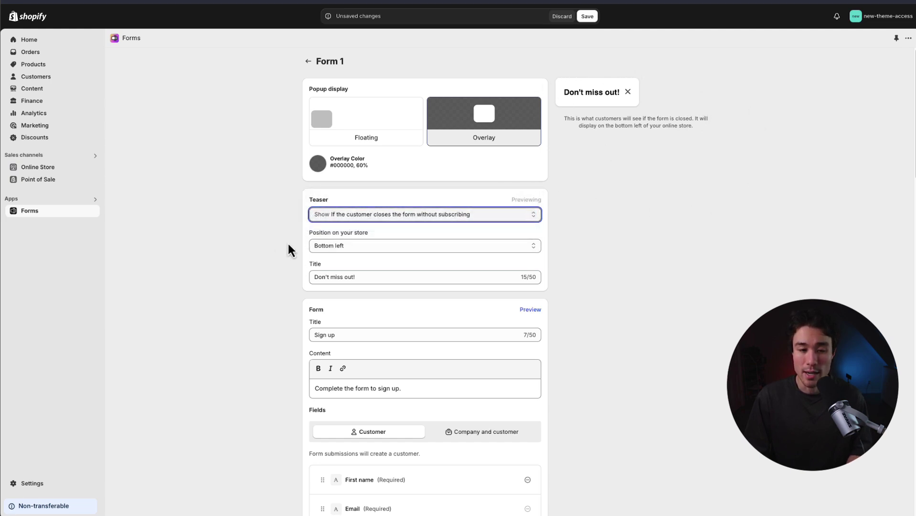
key(Tab)
key(Tab)
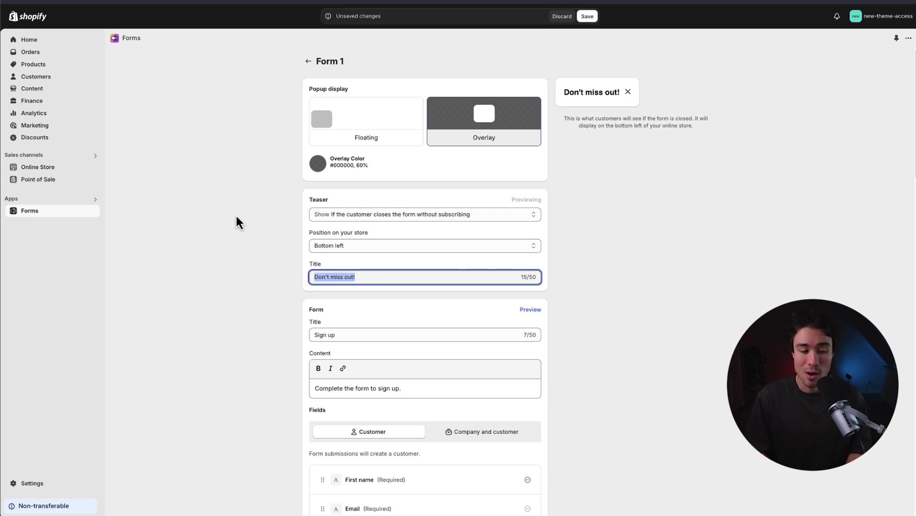
text(Get 10% OFF)
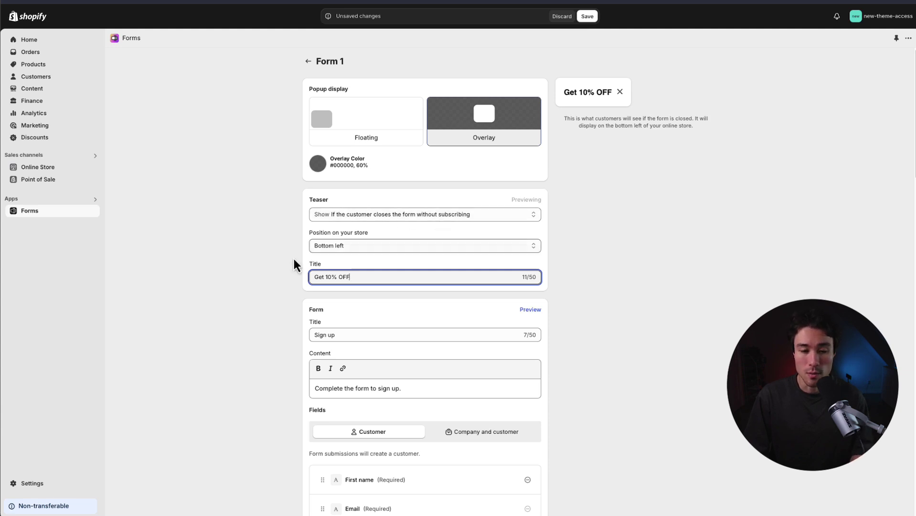
Step: Preview the signup form and append 'now and get 10% off' to its title
click(272, 263)
scroll(272, 263, down, 1)
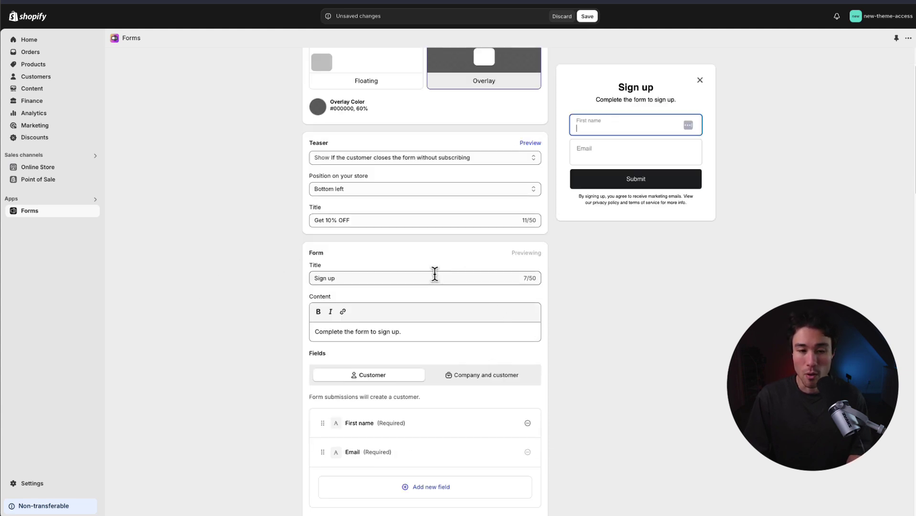
scroll(341, 262, down, 1)
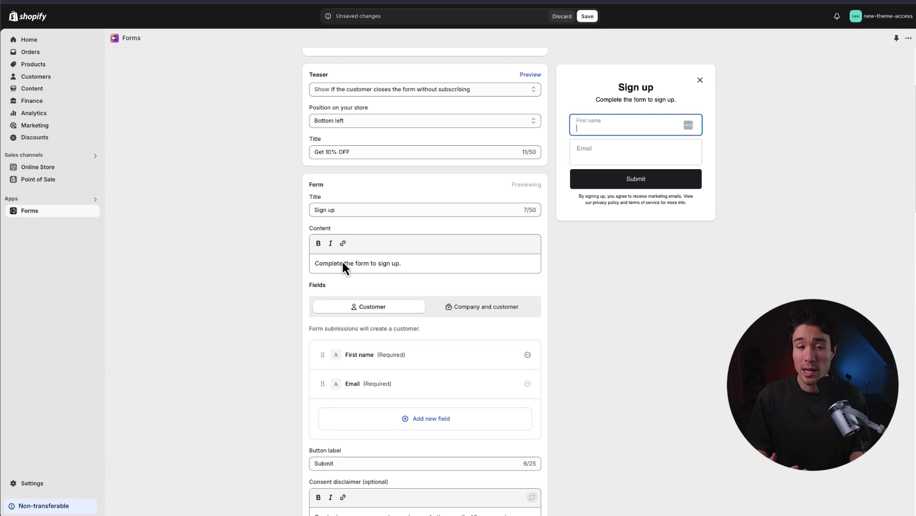
click(349, 208)
text(now)
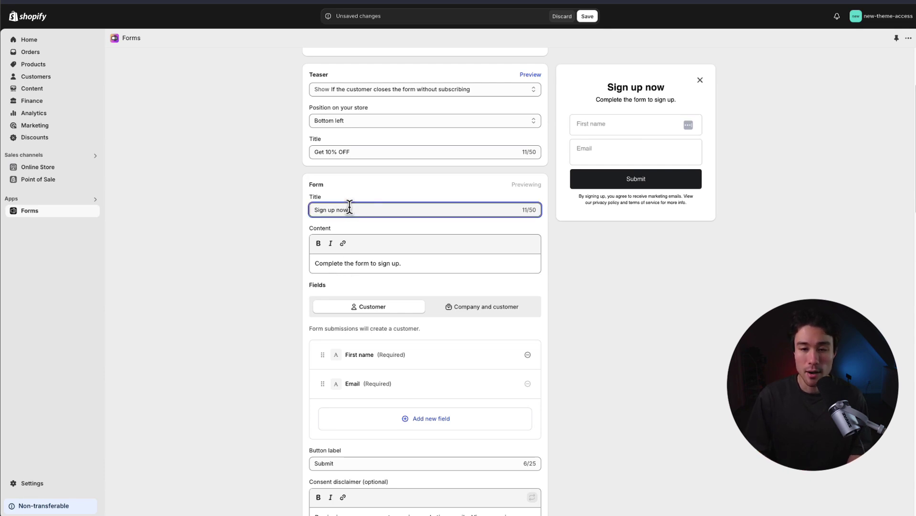
text( and get 10% off)
Step: Replace 'sign up.' in the form description with 'get 10%'
click(347, 262)
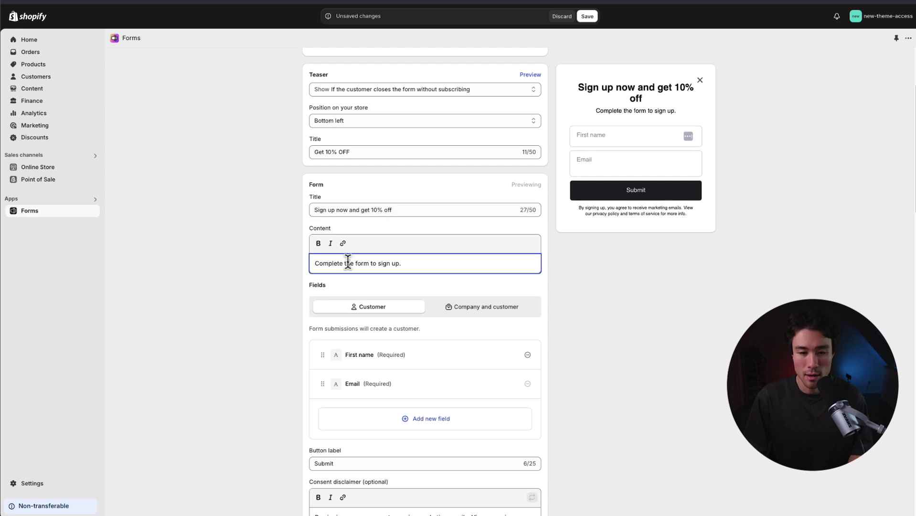
drag(326, 264, 378, 263)
text(get 10%)
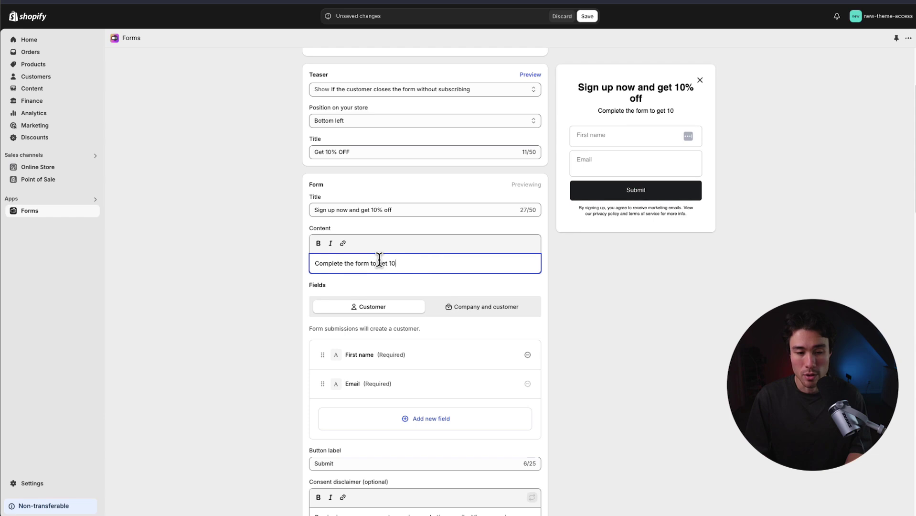
click(292, 291)
scroll(291, 292, down, 1)
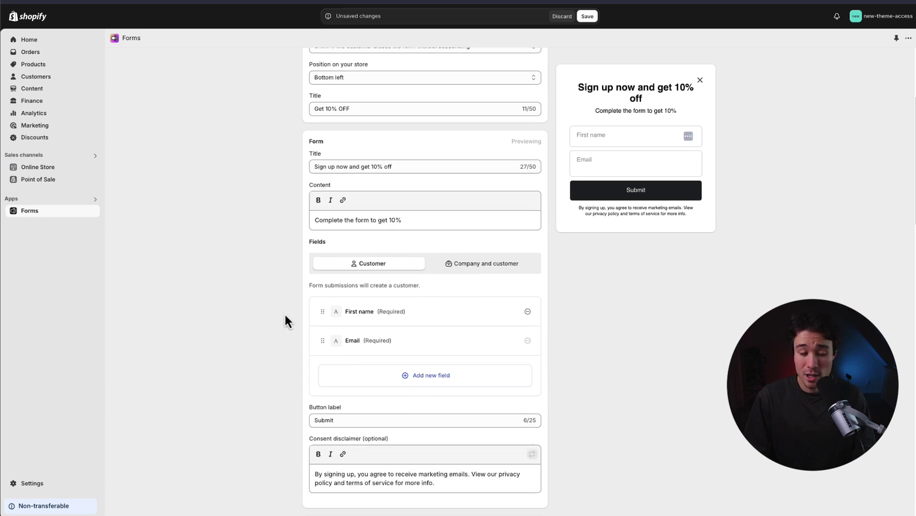
Step: Set the form fields to 'Company and customer' without adding extra fields
scroll(284, 319, down, 1)
click(424, 357)
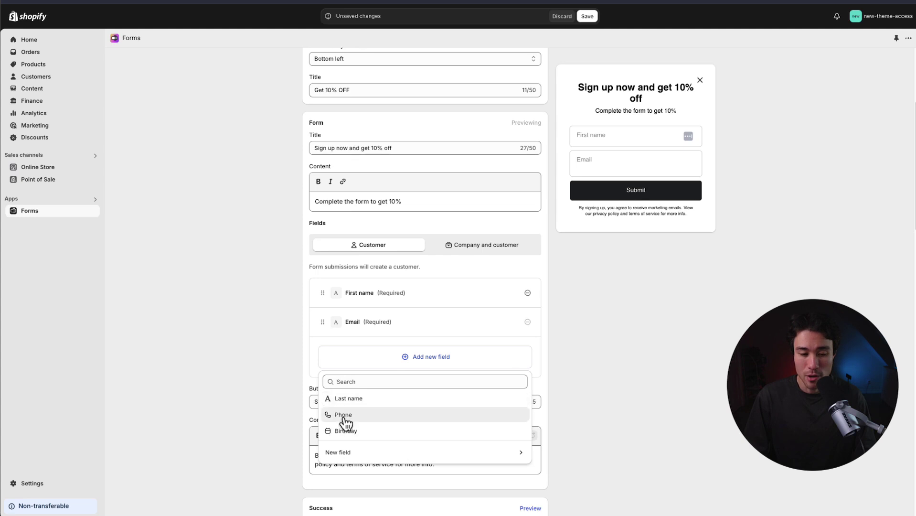
click(358, 452)
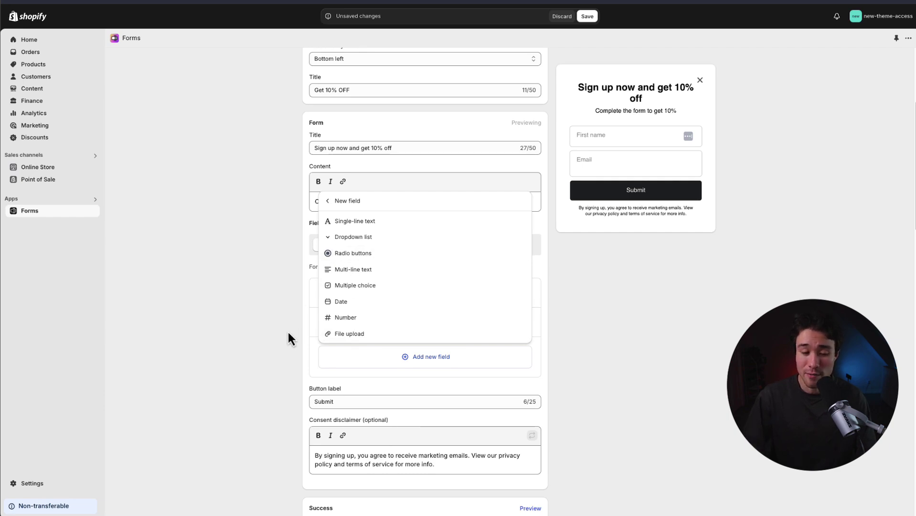
click(253, 347)
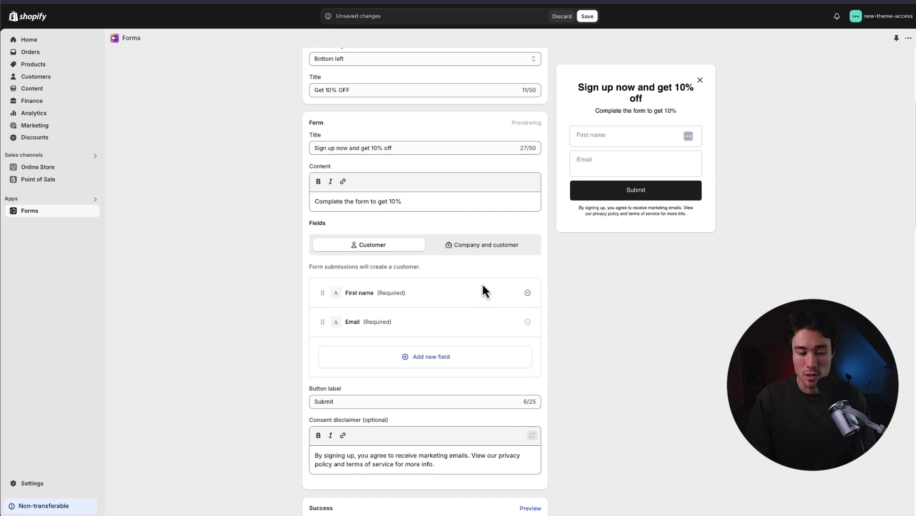
click(477, 248)
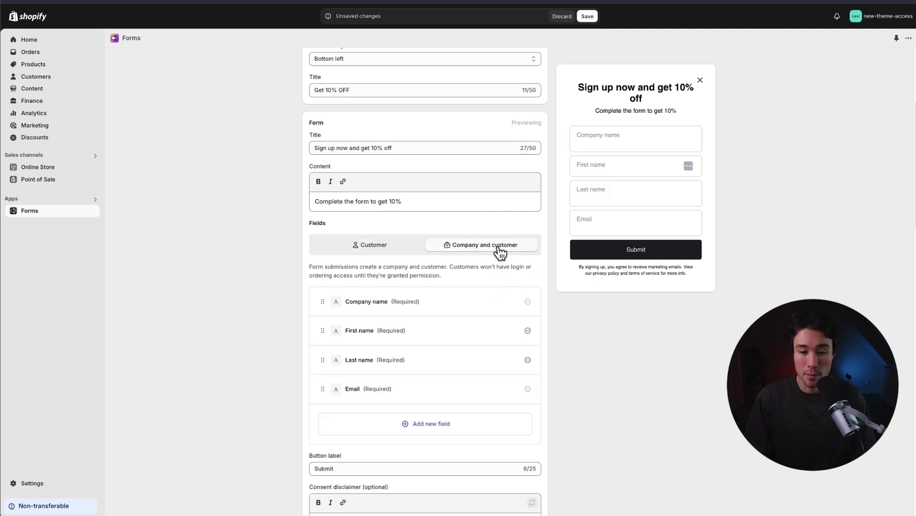
Step: Review the submit button label and consent disclaimer text, leaving them unchanged
scroll(304, 319, down, 1)
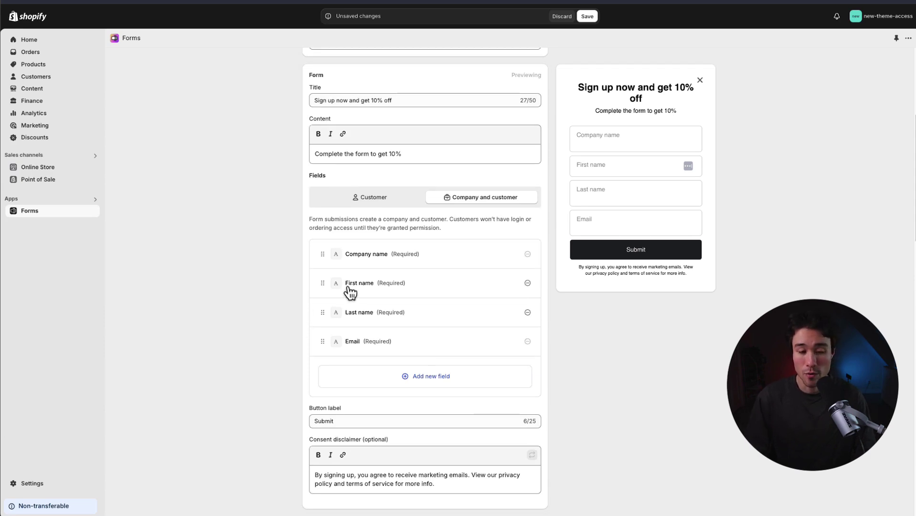
scroll(294, 326, up, 1)
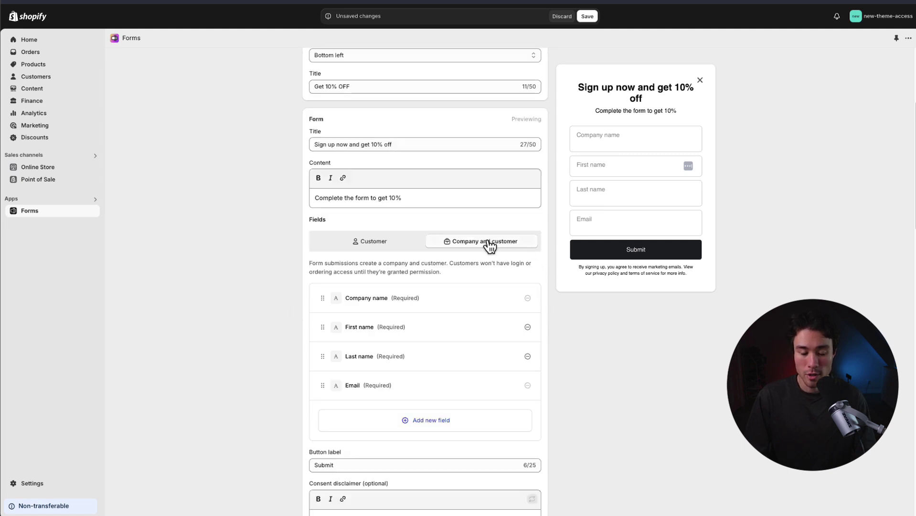
scroll(281, 336, down, 4)
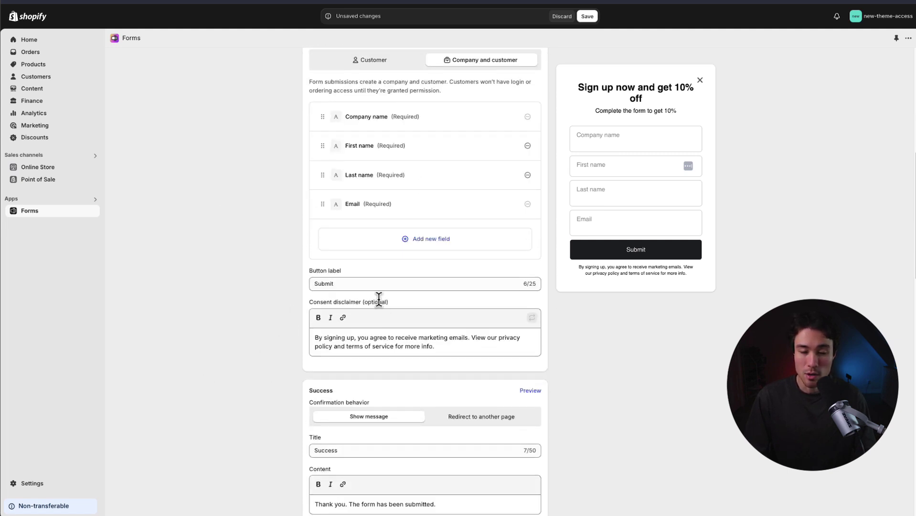
click(326, 282)
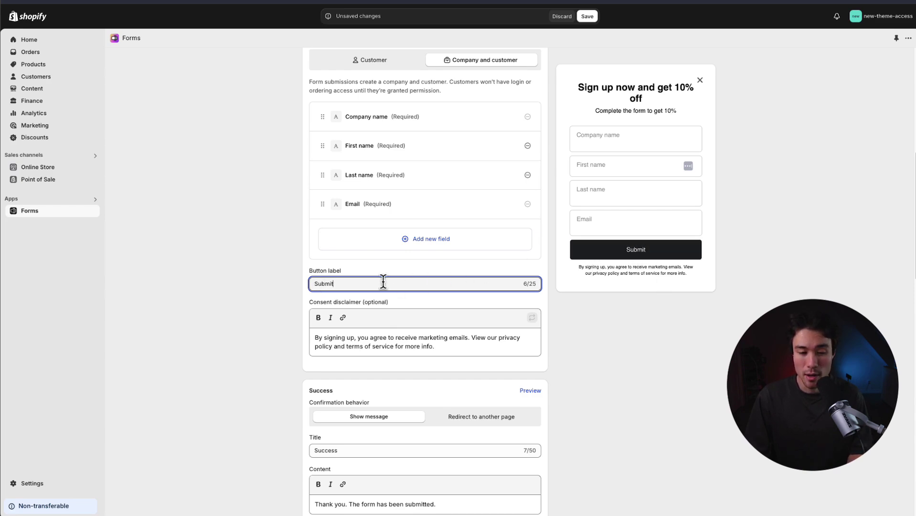
drag(382, 284, 300, 284)
click(292, 300)
drag(310, 337, 450, 350)
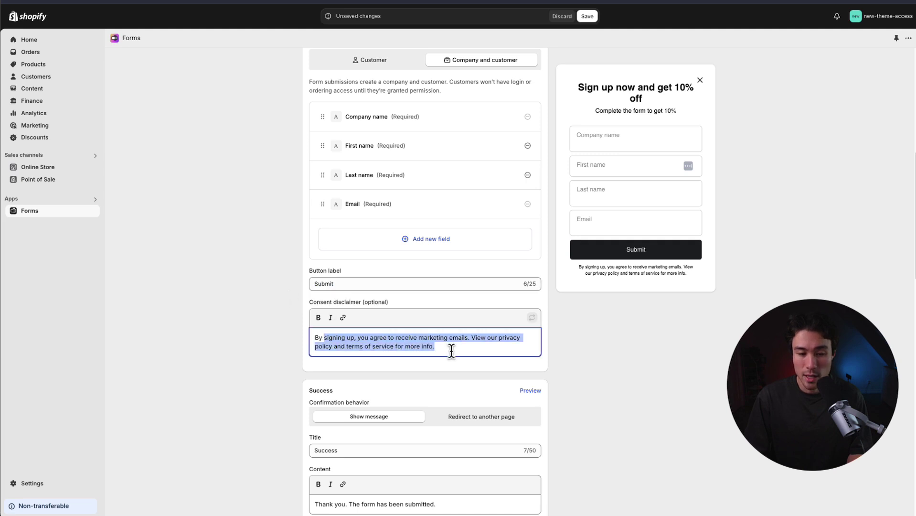
click(449, 348)
scroll(326, 363, down, 2)
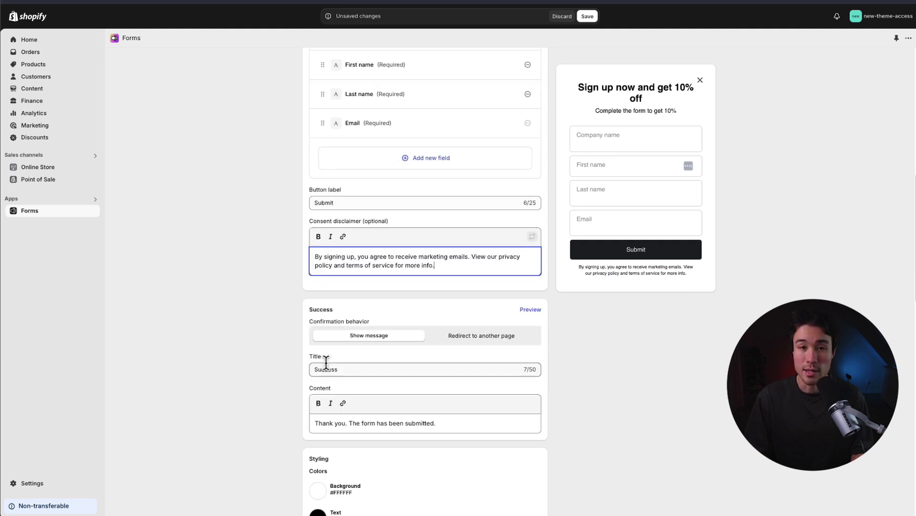
scroll(312, 359, down, 1)
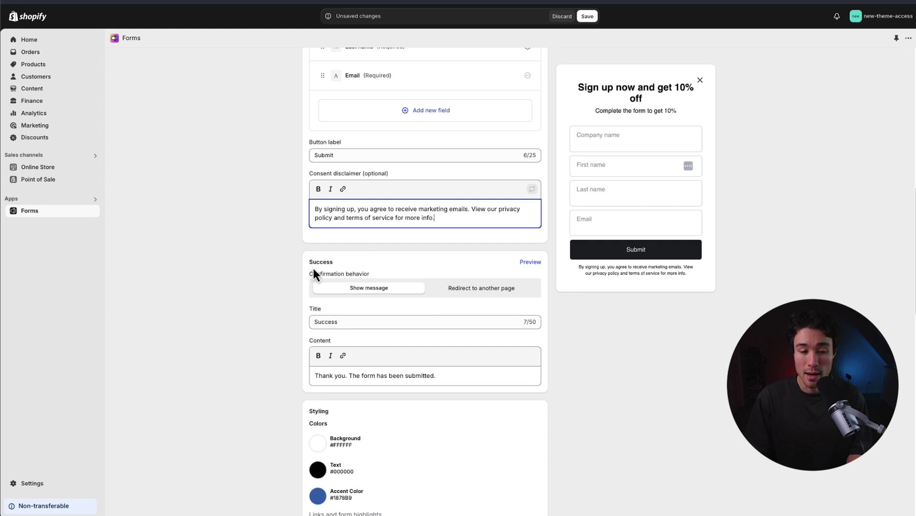
Step: Set the after-submission action to show a success message instead of redirecting
drag(312, 271, 390, 271)
click(366, 288)
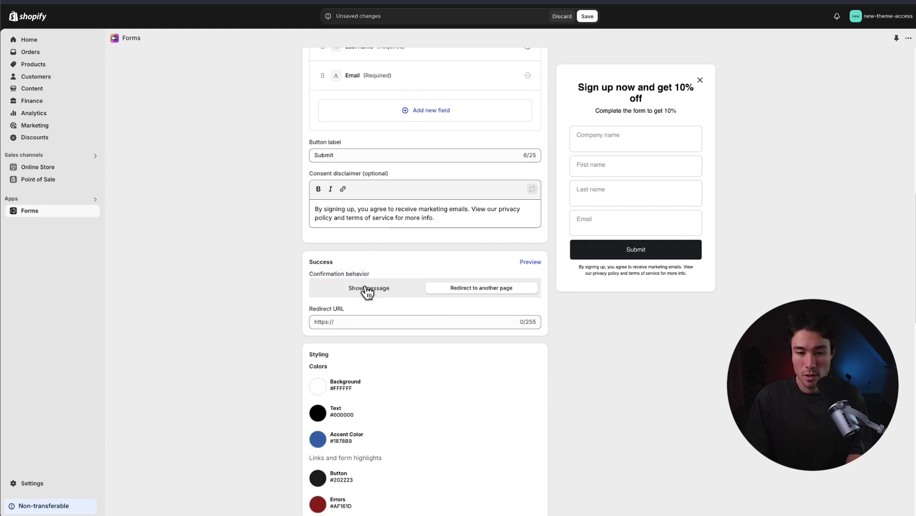
click(365, 289)
click(491, 291)
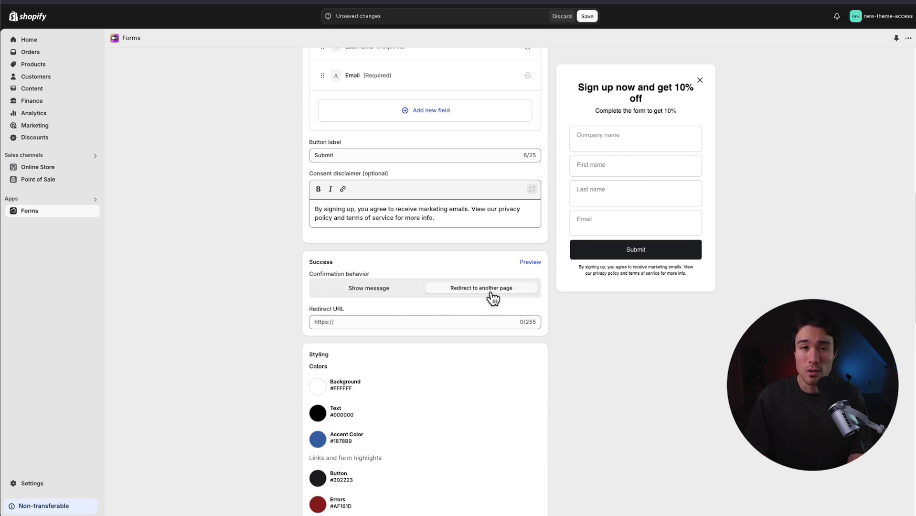
click(378, 292)
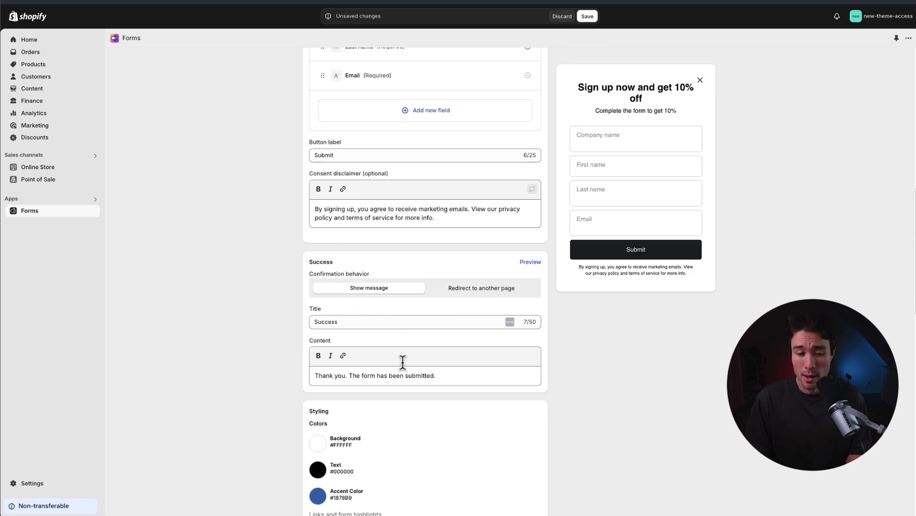
click(366, 319)
drag(317, 321, 378, 322)
Step: Change the success text to 'Thank you you discount code is NEWCUSTOMER10', with NEWCUSTOMER10 bold
click(530, 262)
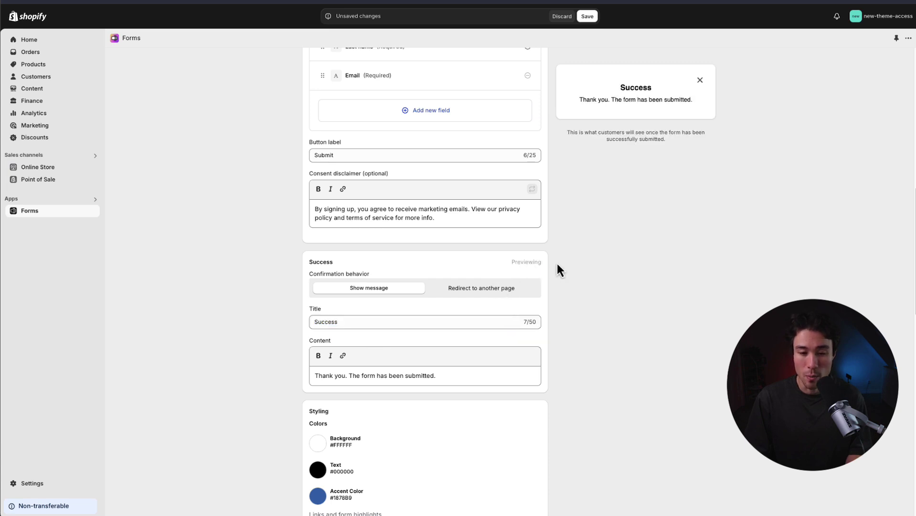
click(345, 376)
key(shift+End)
key(BackSpace)
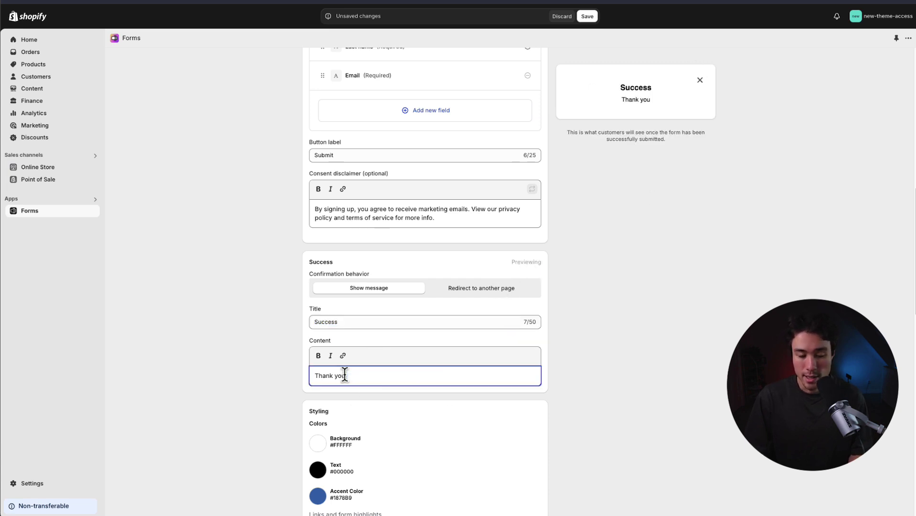
text(you discount cod)
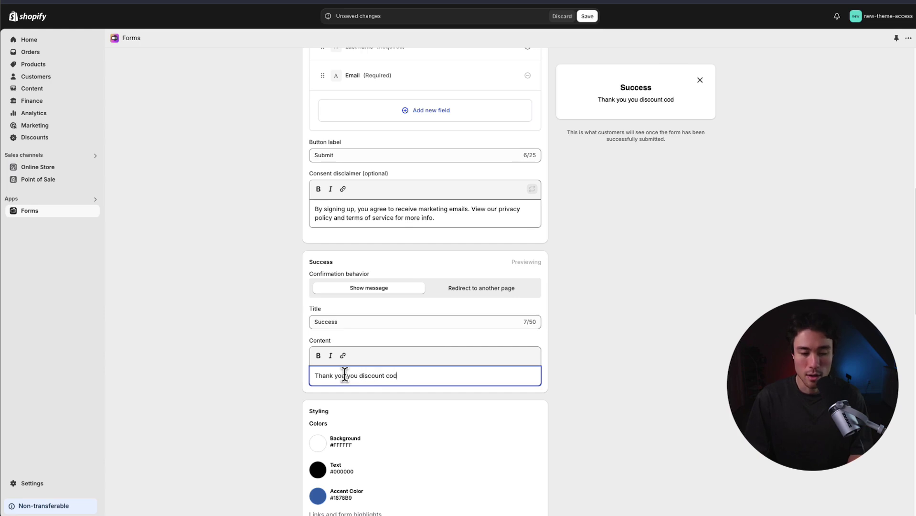
text(e is NEWCUSTOMER)
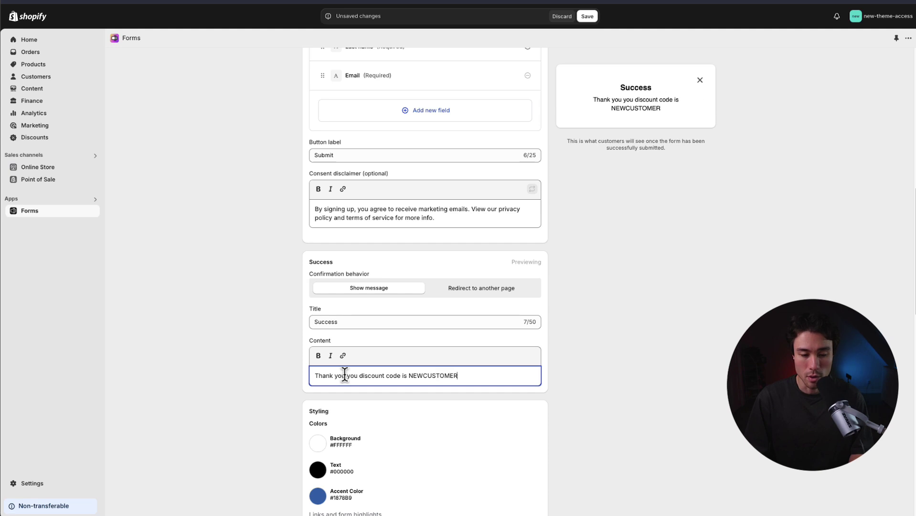
text(10)
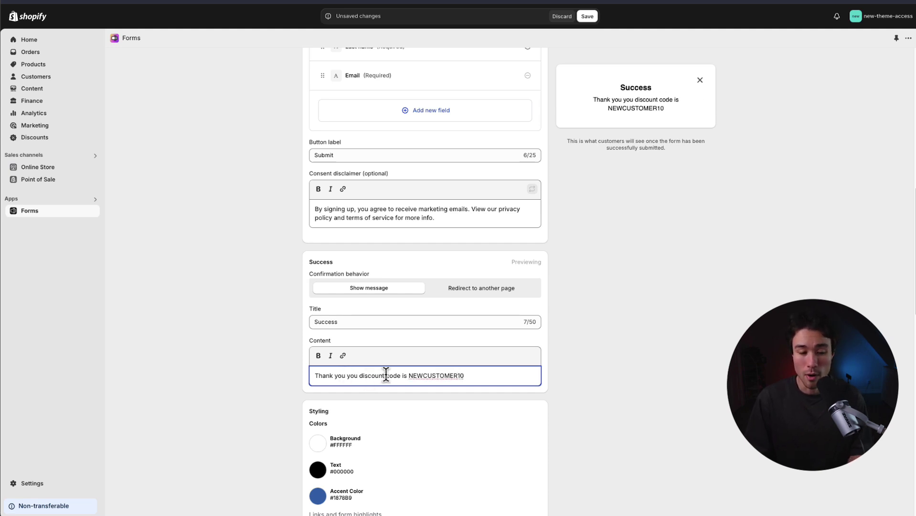
drag(408, 376, 464, 375)
click(319, 355)
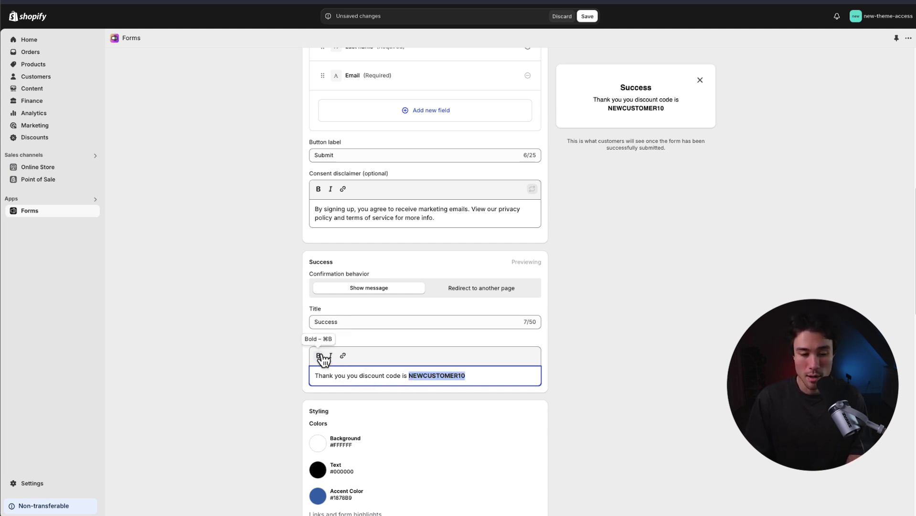
click(256, 414)
scroll(255, 414, up, 3)
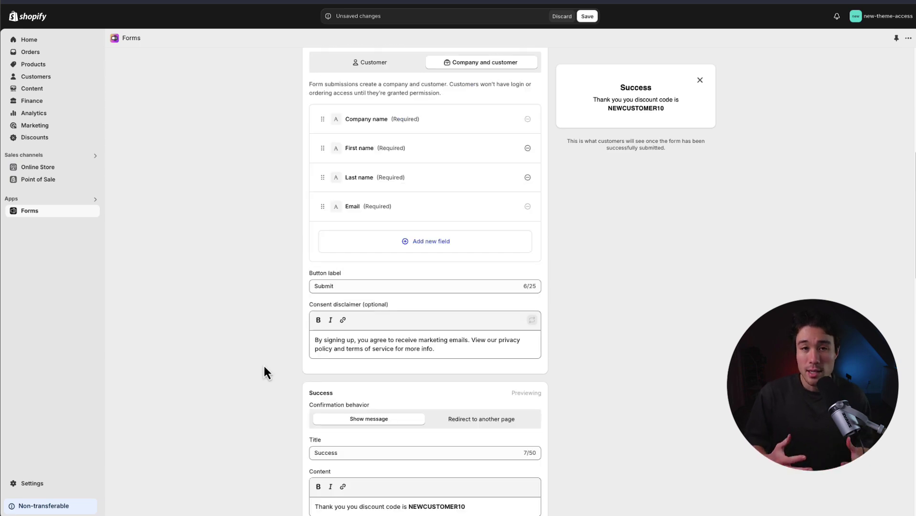
scroll(268, 346, down, 1)
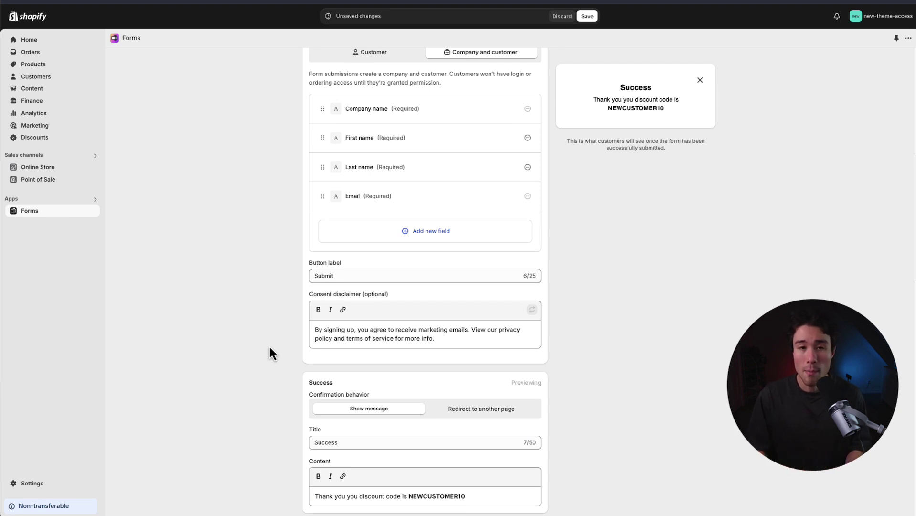
scroll(253, 352, down, 8)
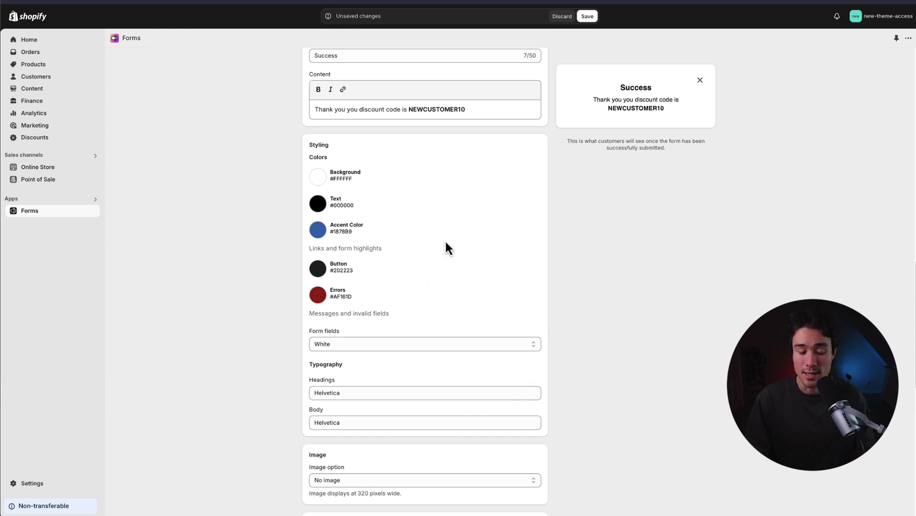
Step: Set the colours to black #000000 background, white #FFFFFF text and red #FA0E0E button
click(323, 178)
click(320, 265)
click(285, 274)
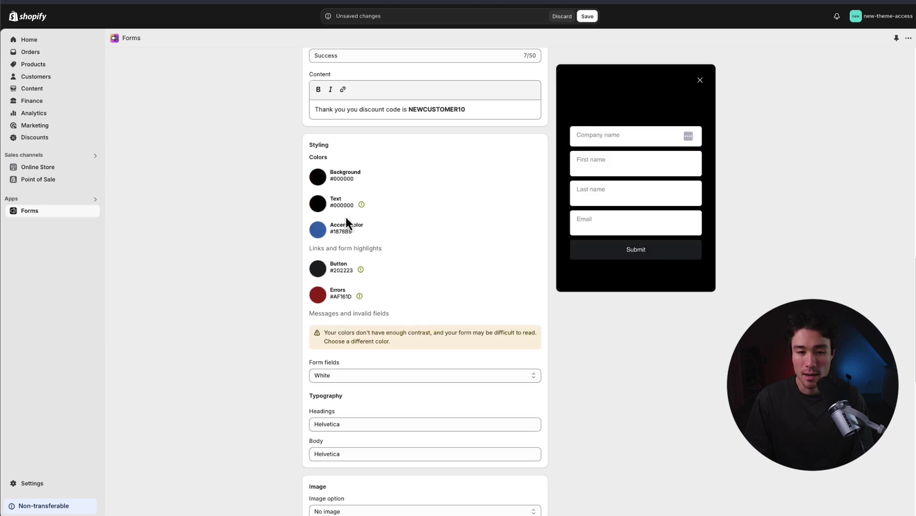
click(317, 204)
drag(333, 247, 308, 212)
click(263, 231)
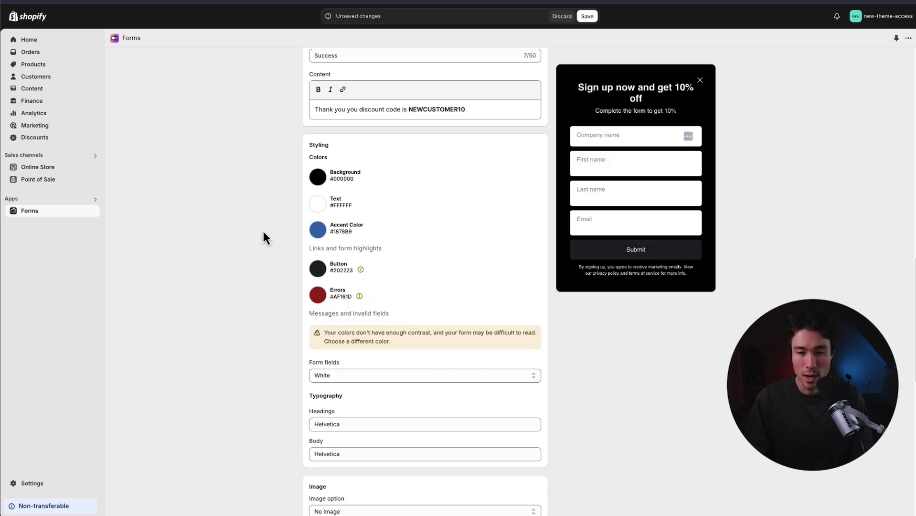
click(319, 270)
drag(394, 311, 392, 286)
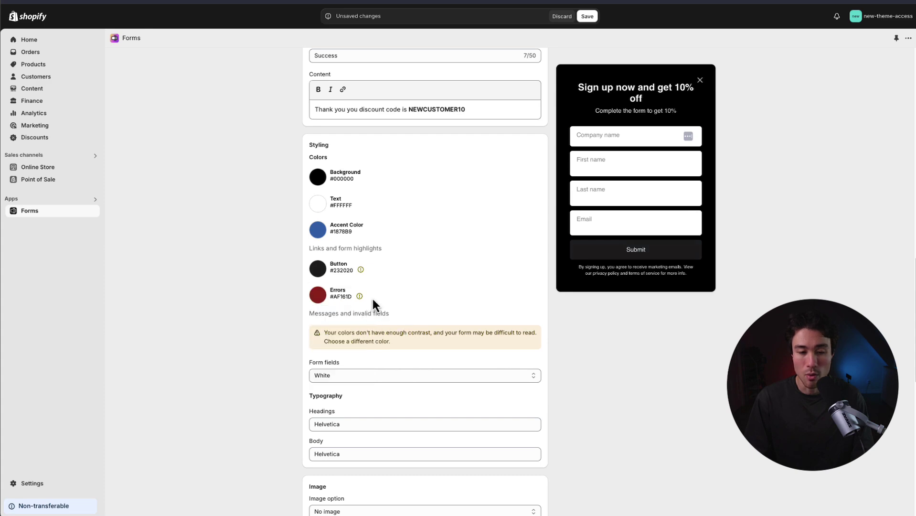
click(319, 269)
click(384, 285)
click(270, 280)
Step: Make the form fields transparent, with Abel as heading font and Agmena as body font
scroll(453, 215, down, 3)
click(342, 233)
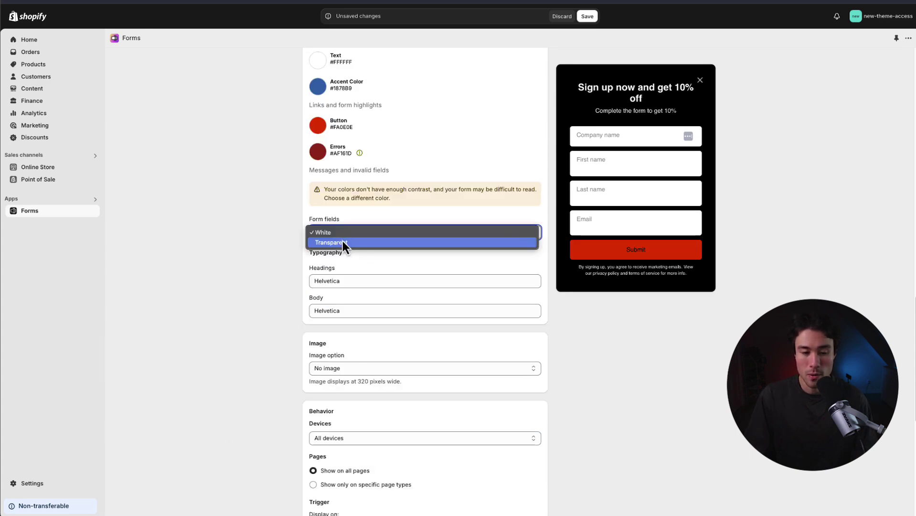
click(342, 243)
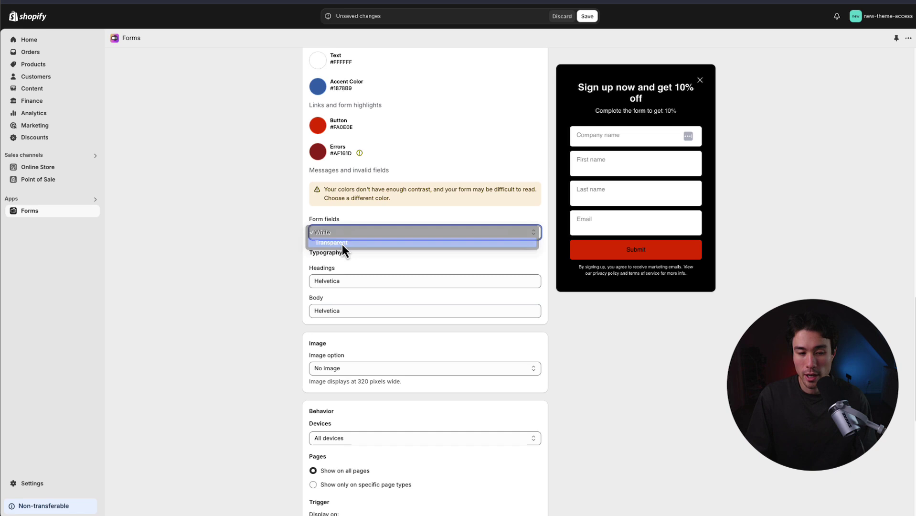
click(326, 280)
click(351, 381)
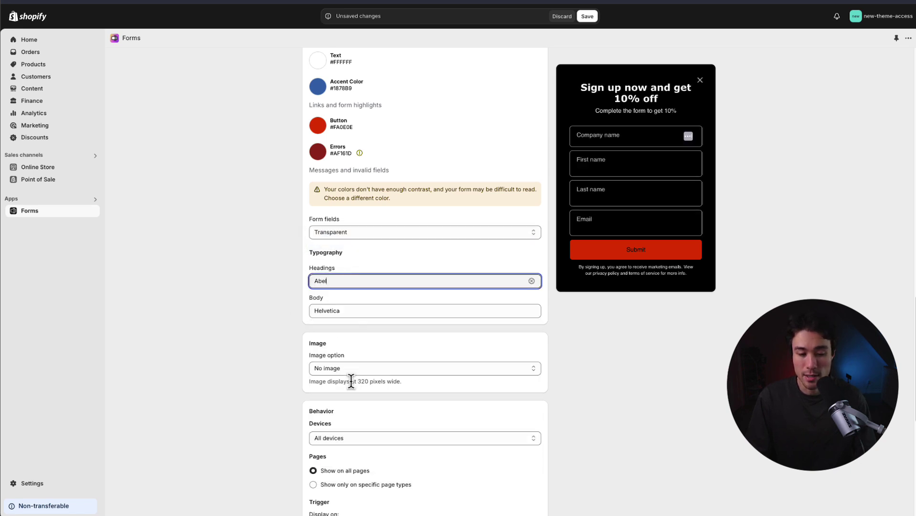
click(354, 310)
click(351, 462)
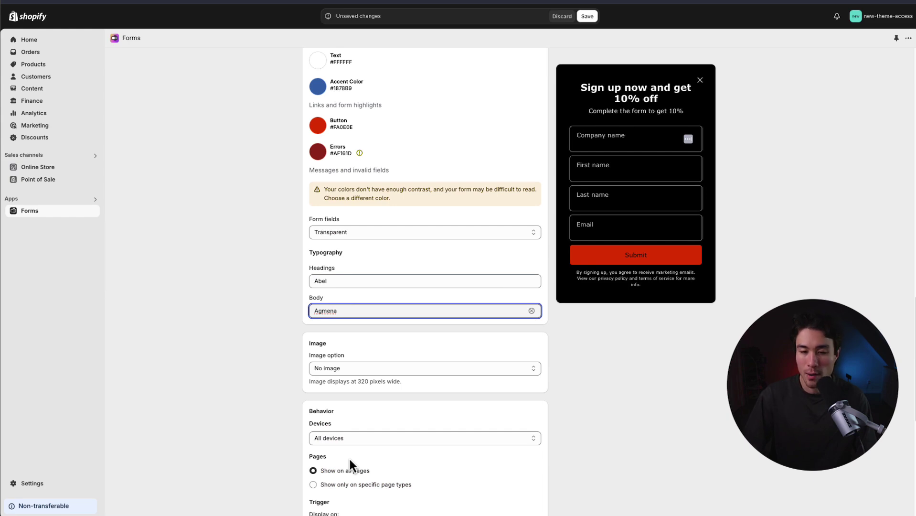
scroll(337, 233, down, 3)
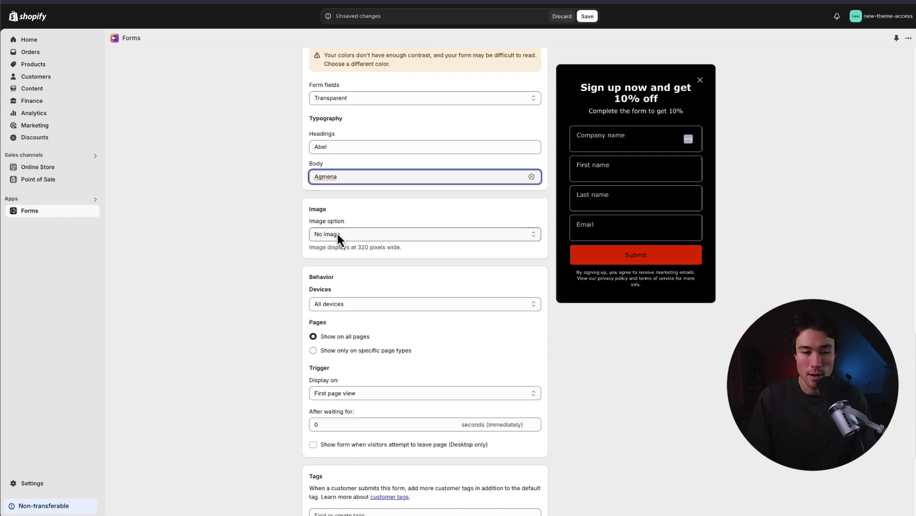
Step: Try a background image layout, then keep the form with no image
click(337, 233)
click(335, 264)
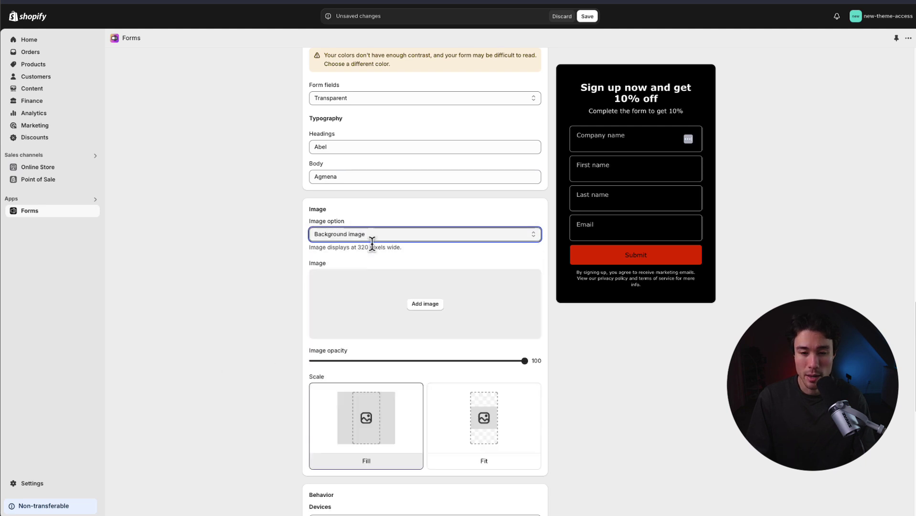
click(374, 230)
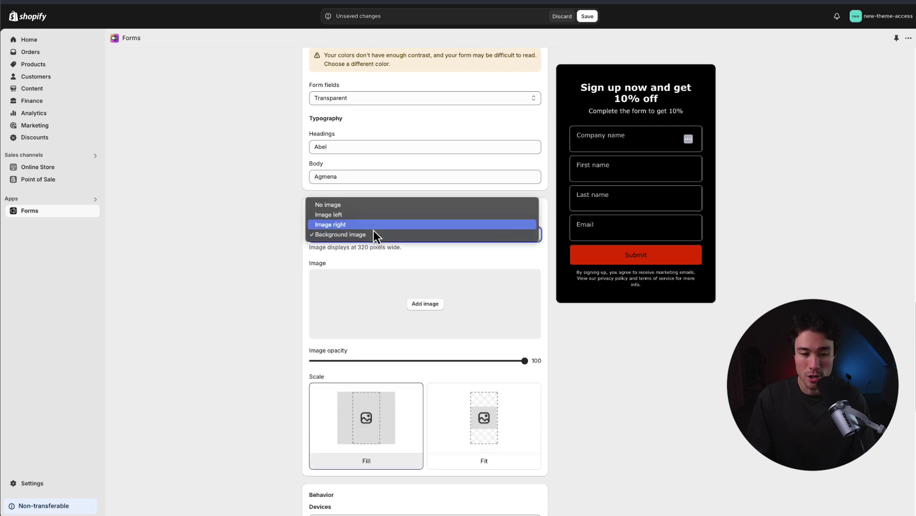
click(329, 204)
Step: Show the popup on all pages and also when desktop visitors try to leave
scroll(263, 249, down, 1)
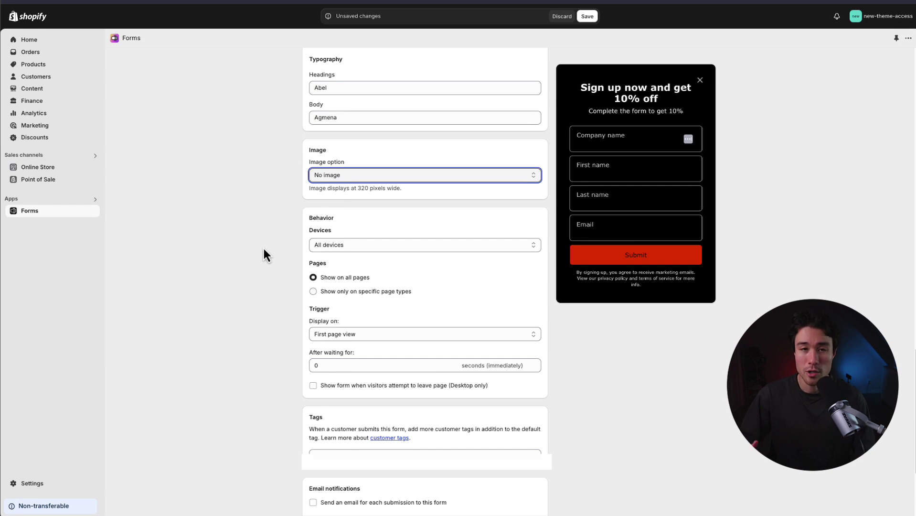
scroll(270, 249, down, 1)
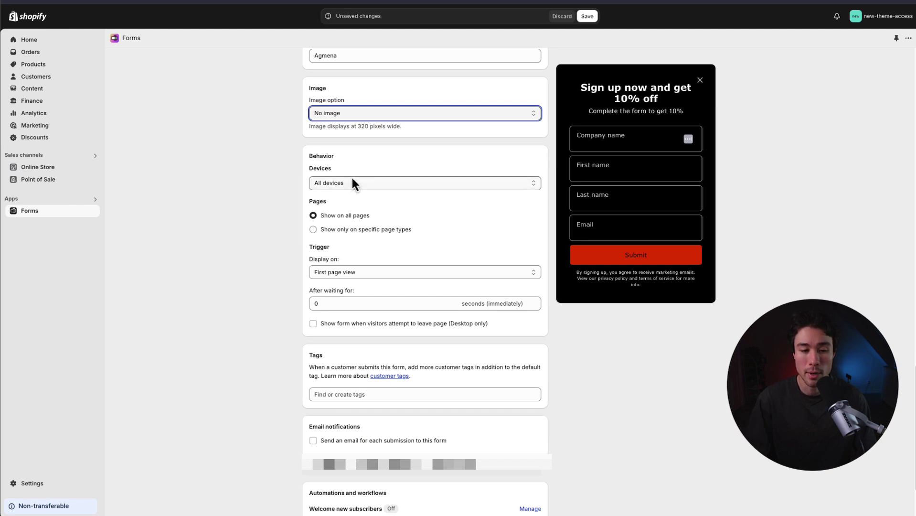
click(336, 230)
click(344, 215)
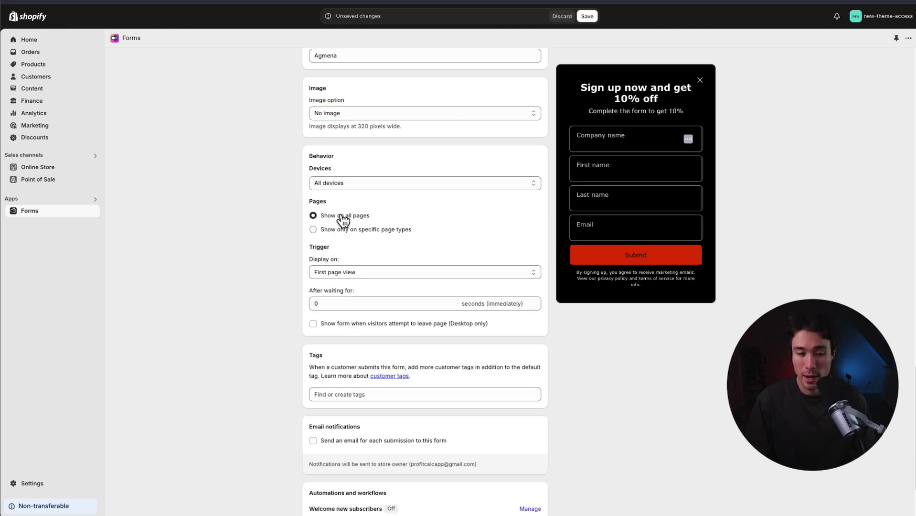
click(337, 229)
click(337, 256)
click(340, 268)
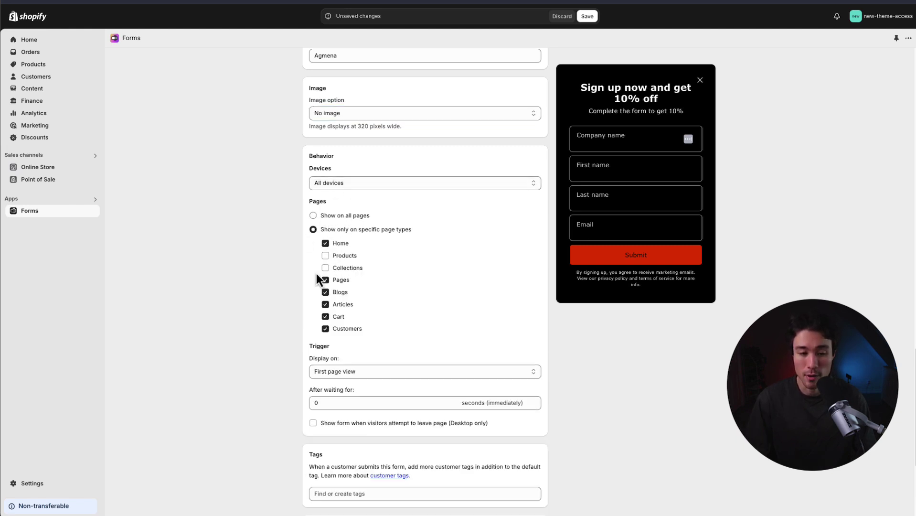
scroll(262, 336, down, 2)
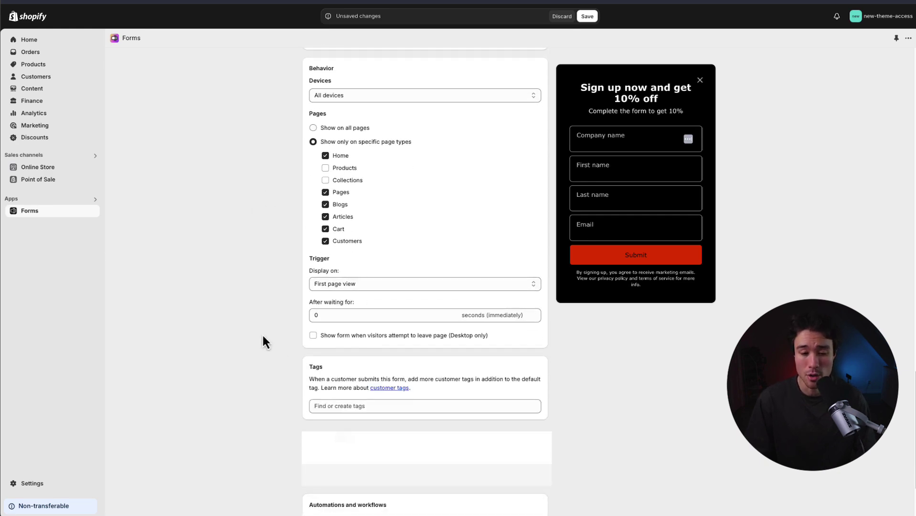
click(334, 121)
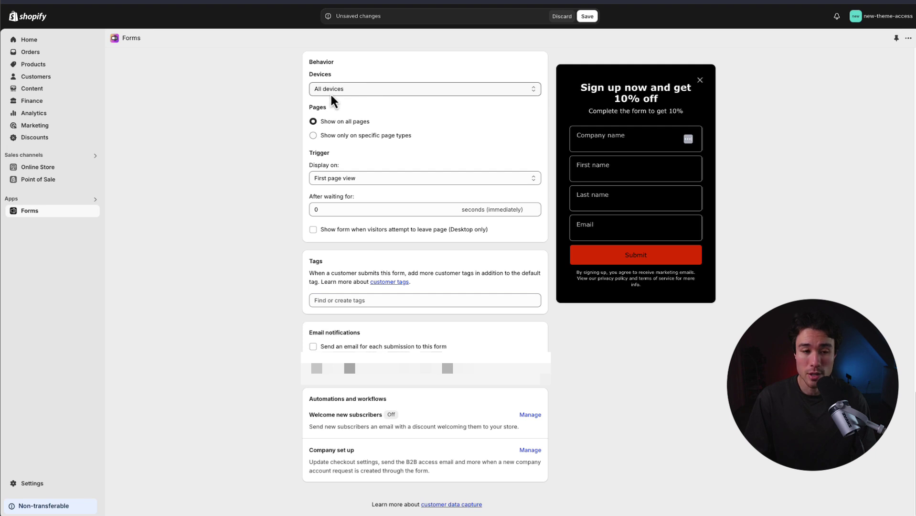
click(324, 231)
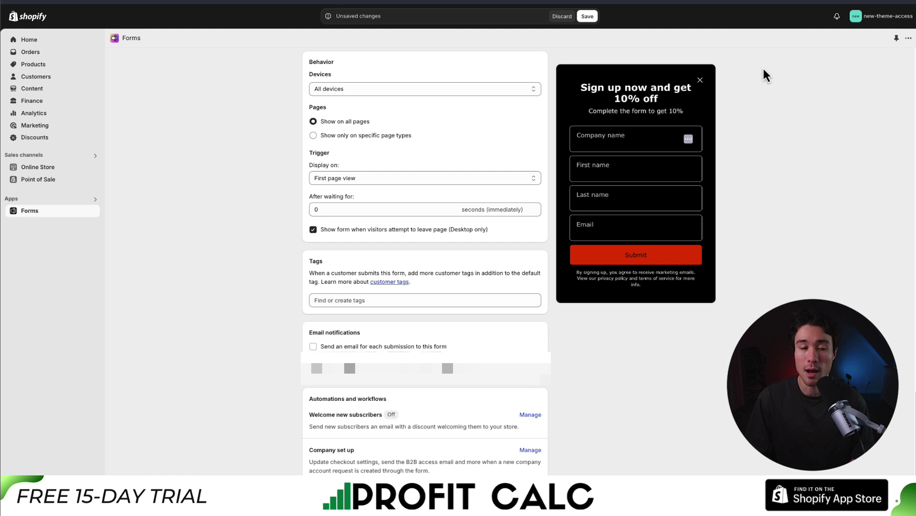
Step: Set the popup delay to 20 seconds and leave per-submission emails turned off
double_click(315, 209)
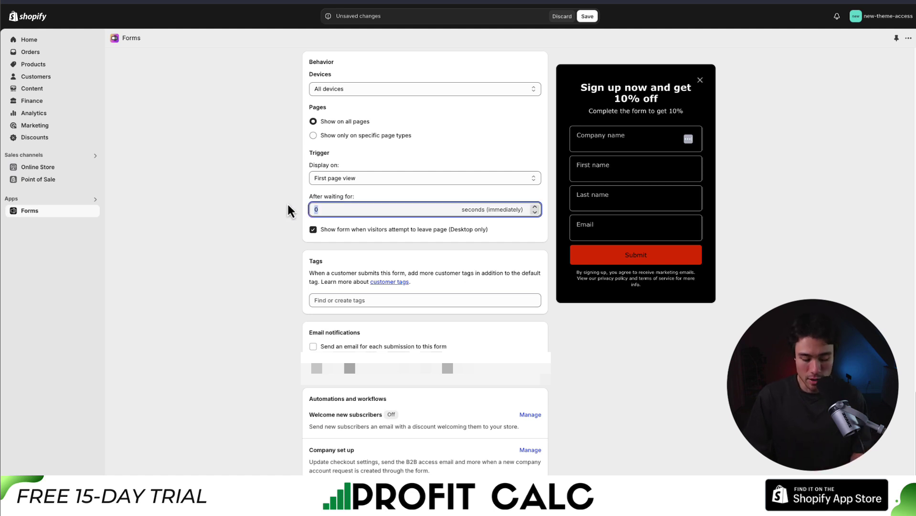
text(20)
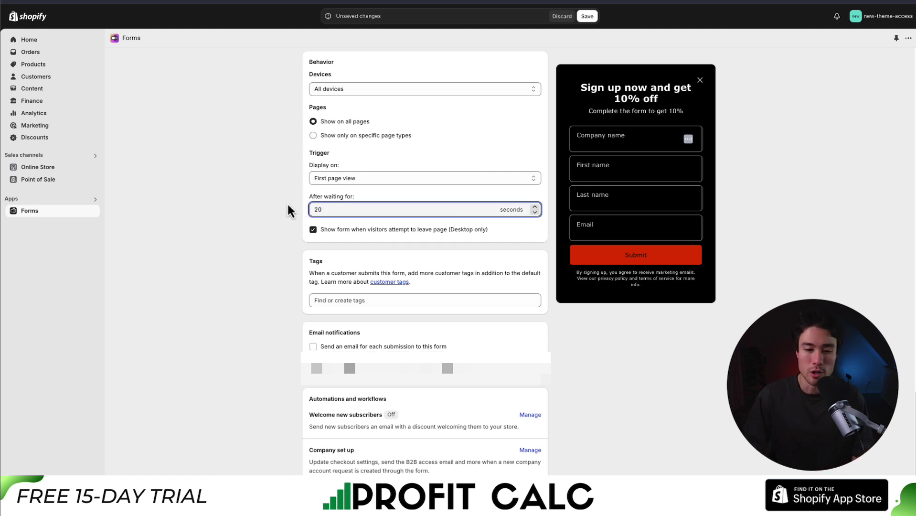
click(266, 262)
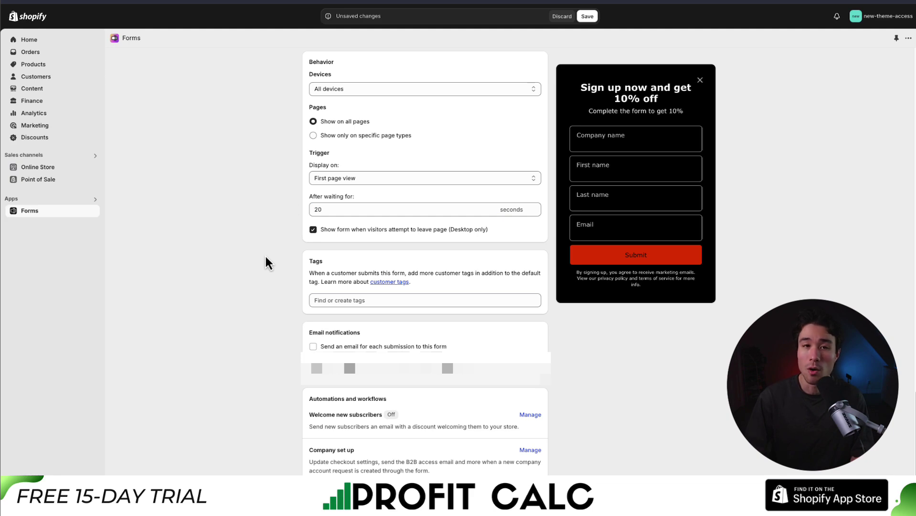
click(314, 347)
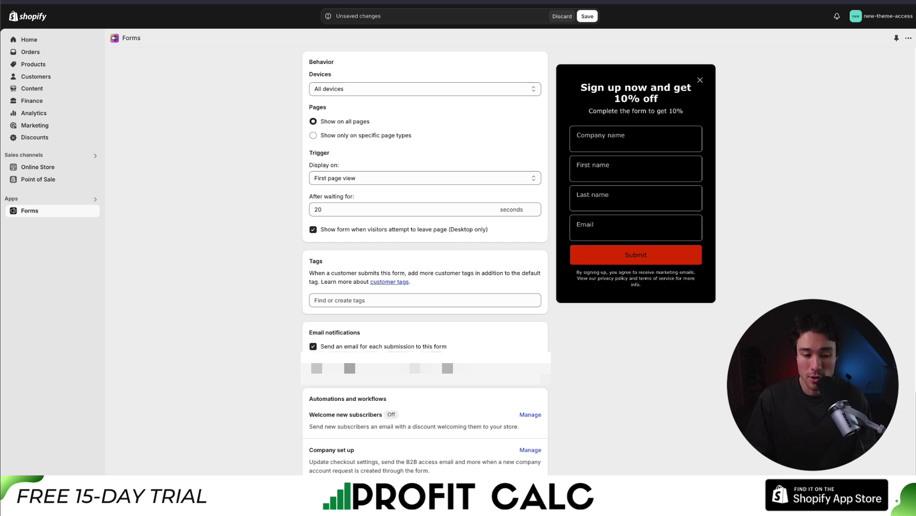
click(405, 351)
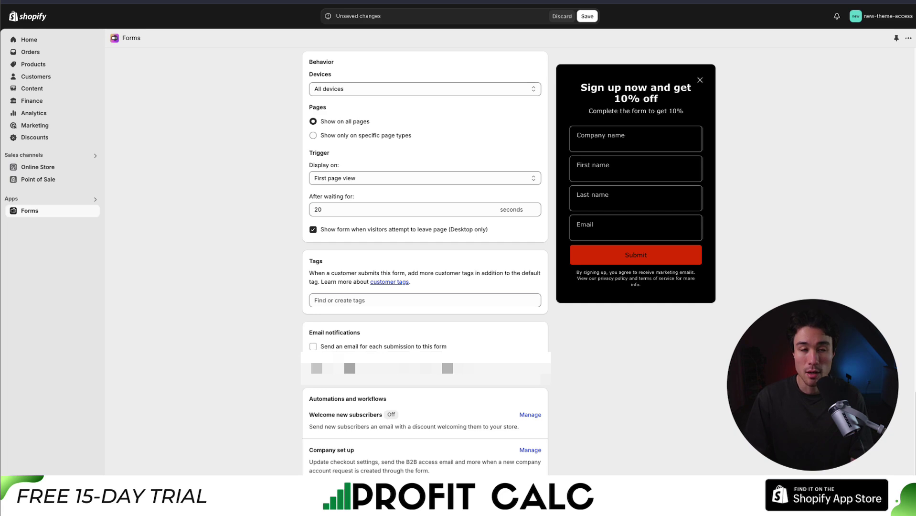
Step: Save the popup to create Form 1, then highlight the automations section descriptions
click(590, 17)
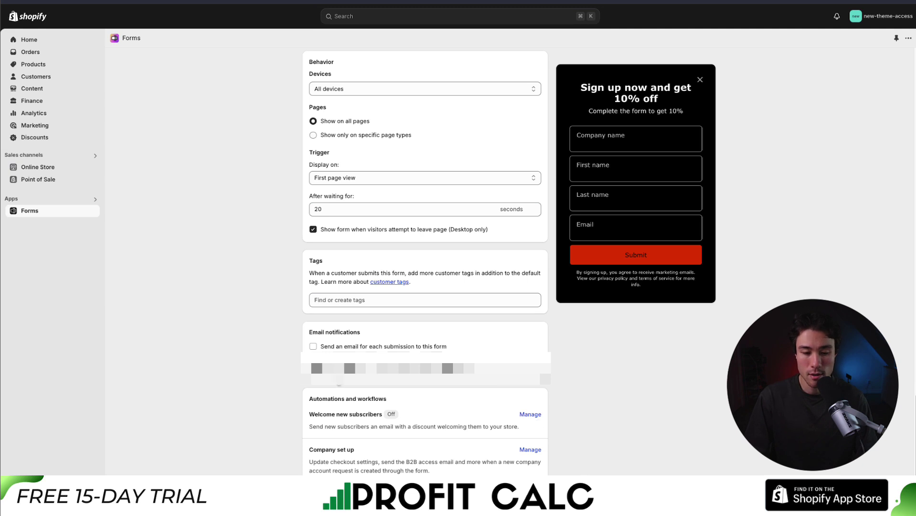
drag(319, 398, 382, 473)
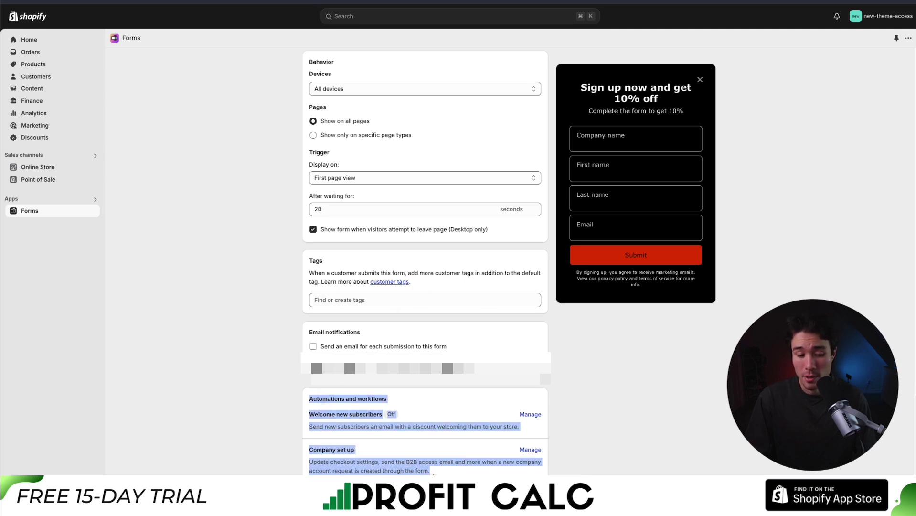
click(321, 402)
drag(321, 402, 386, 426)
click(339, 448)
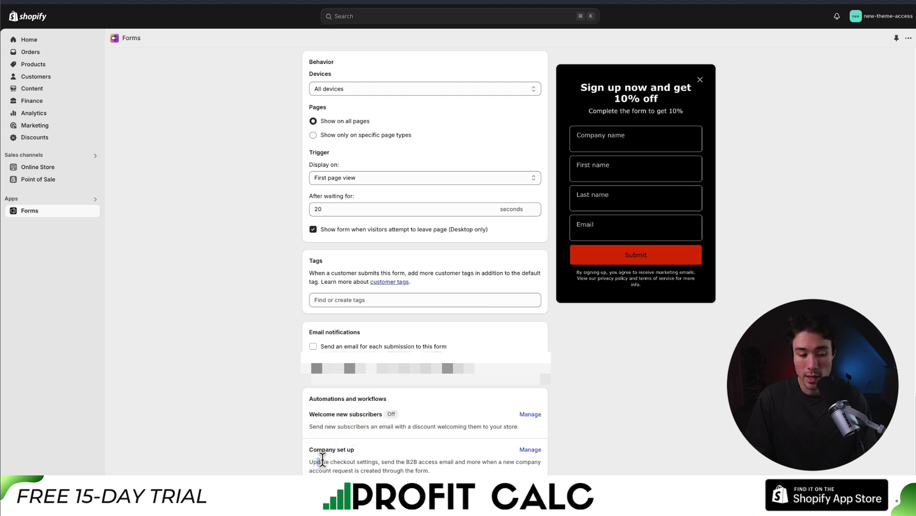
drag(319, 462, 355, 450)
click(353, 467)
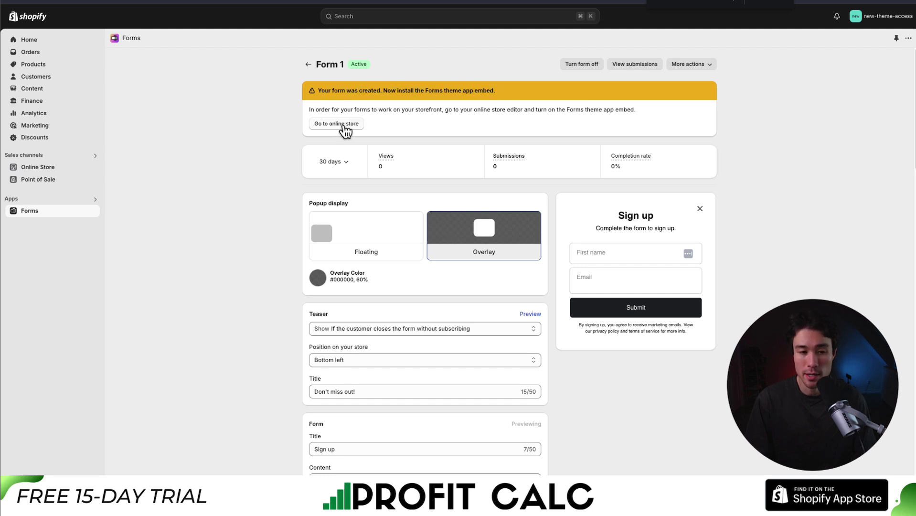
Step: Enable the Forms app embed in the current theme's customizer and save the theme
click(343, 124)
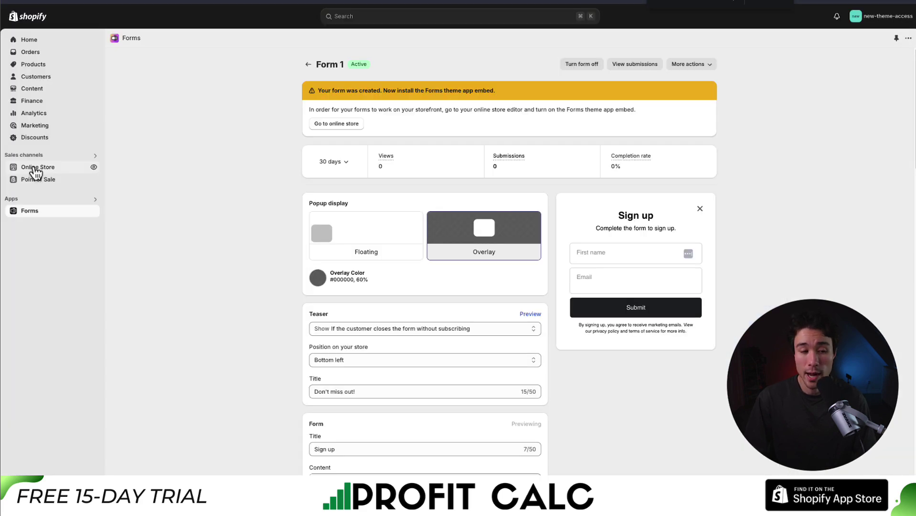
click(35, 168)
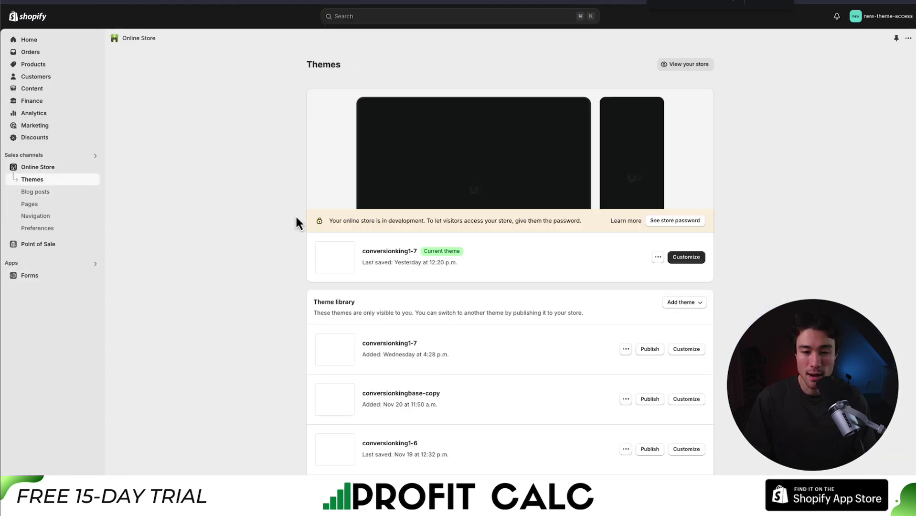
click(685, 257)
click(12, 79)
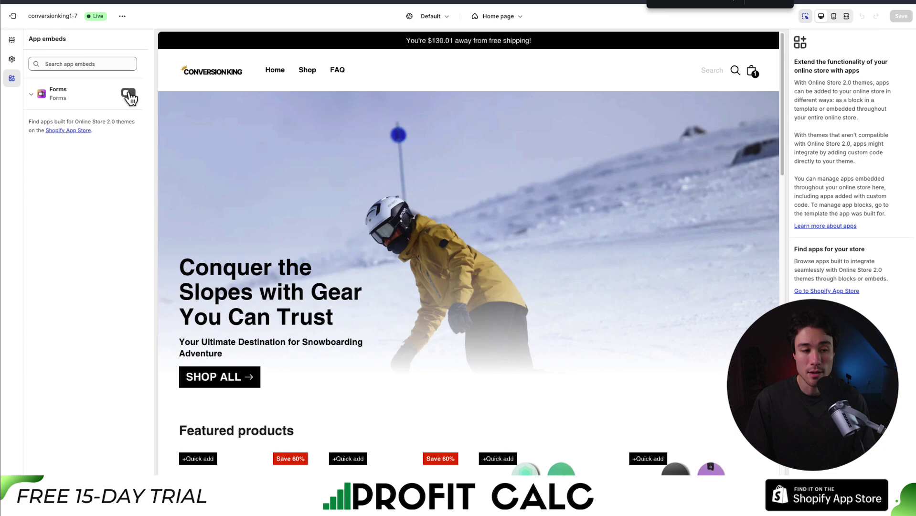
click(129, 94)
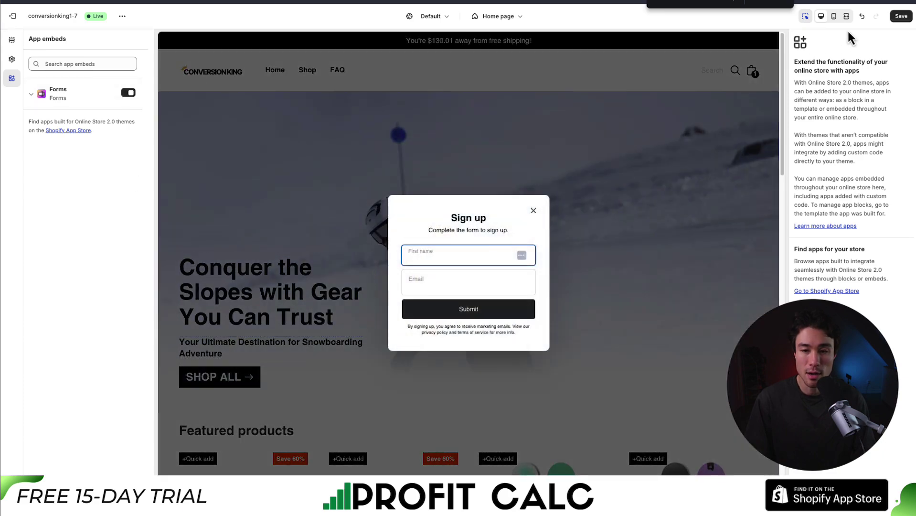
click(901, 15)
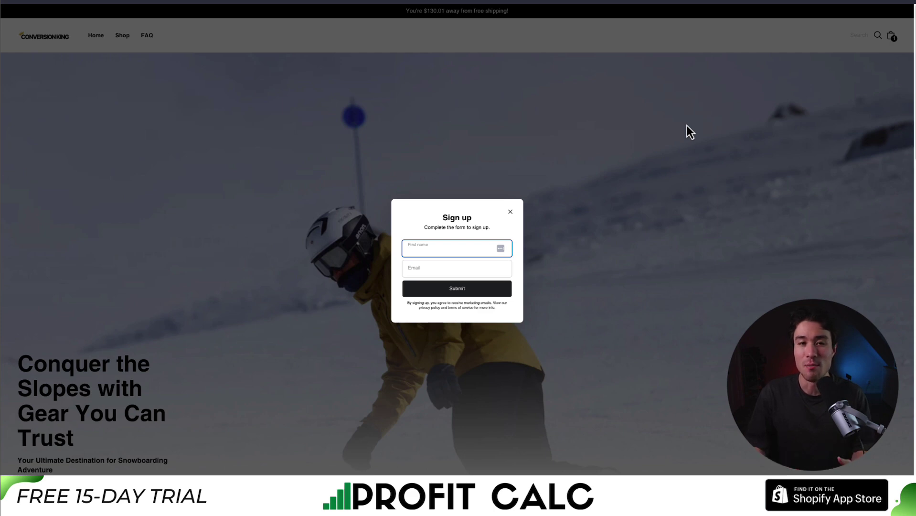
Step: Close the Sign up popup on the storefront
click(553, 188)
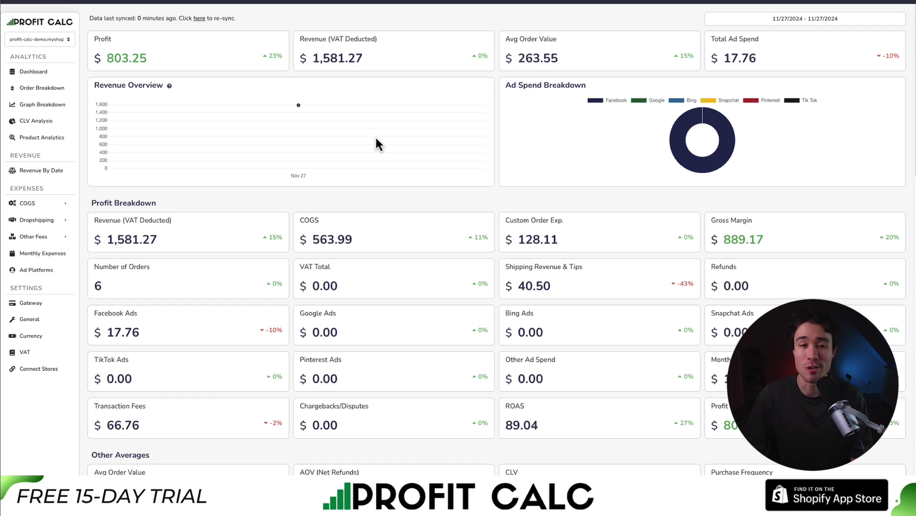
Step: Switch the ProfitCalc dashboard date range to Last 30 Days
click(806, 21)
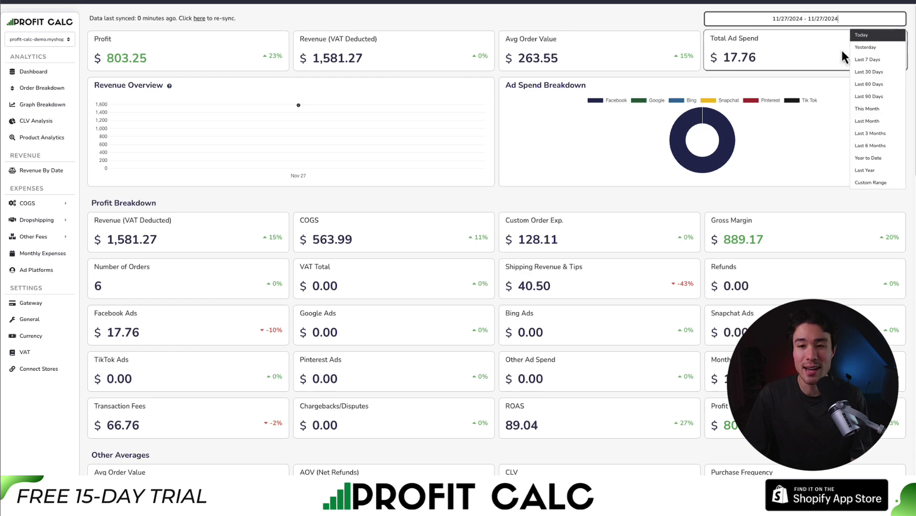
click(867, 73)
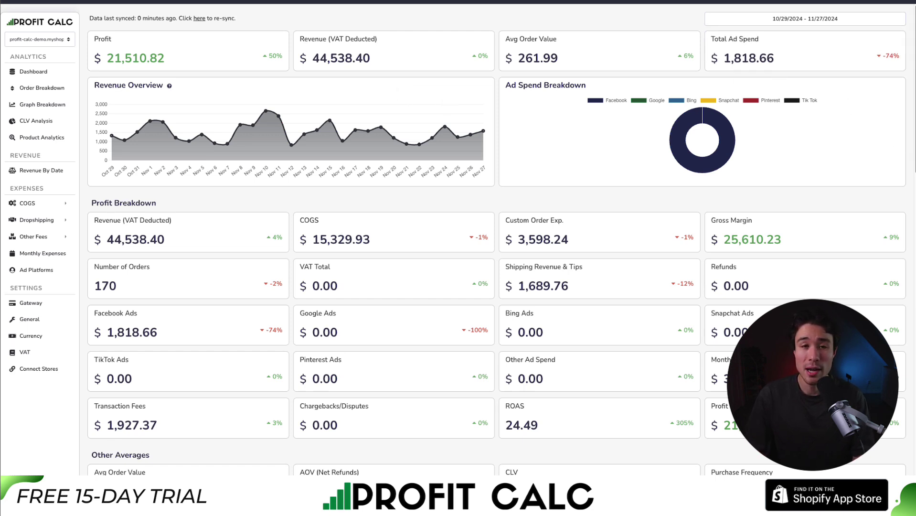
scroll(496, 239, down, 2)
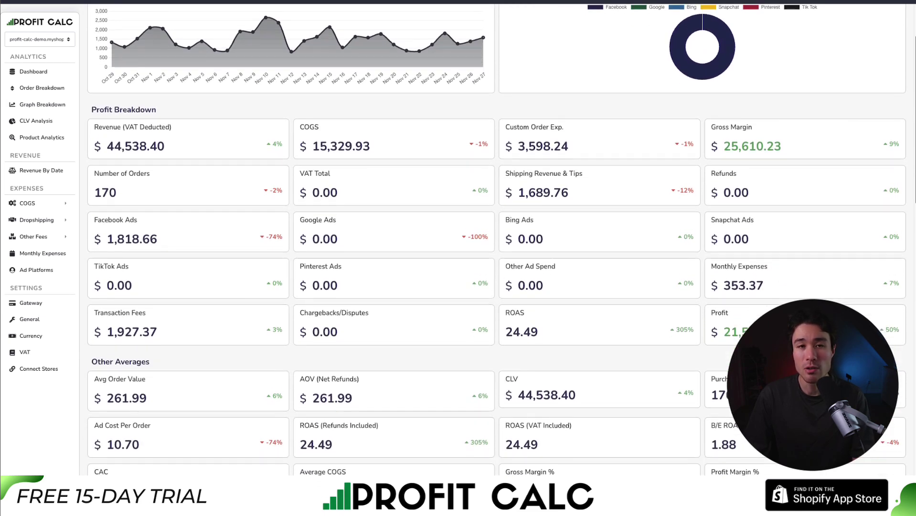
scroll(497, 239, down, 4)
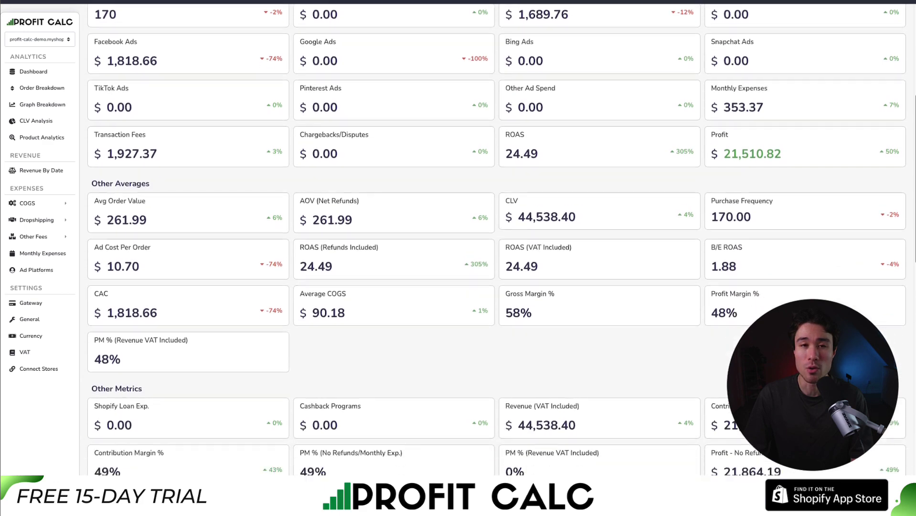
scroll(497, 239, down, 3)
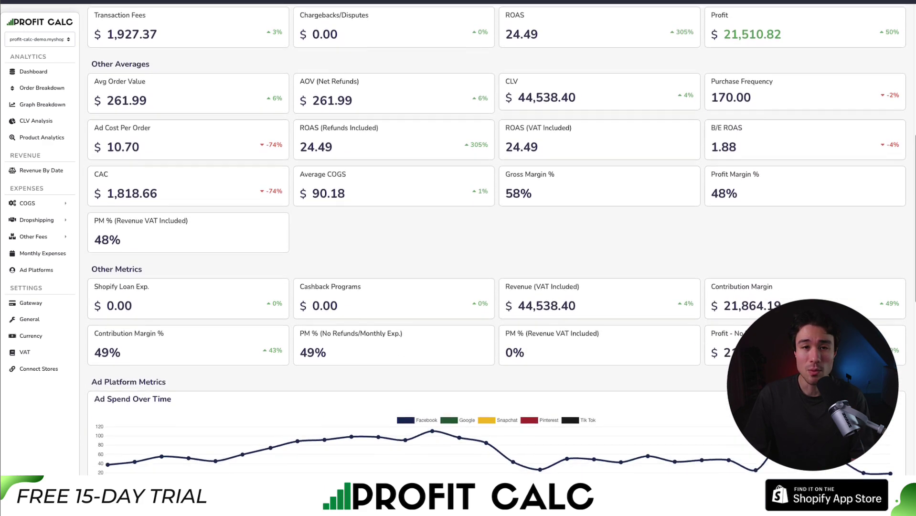
scroll(496, 238, down, 1)
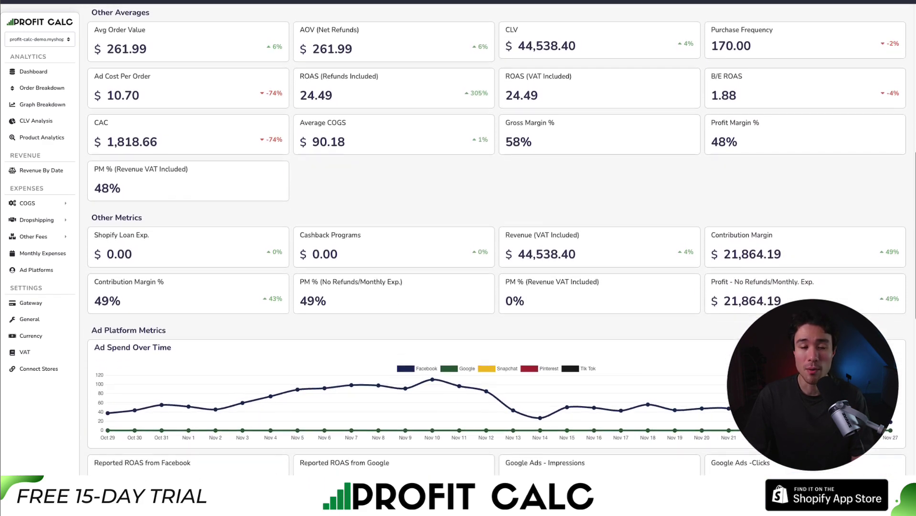
scroll(496, 238, down, 1)
scroll(496, 239, down, 4)
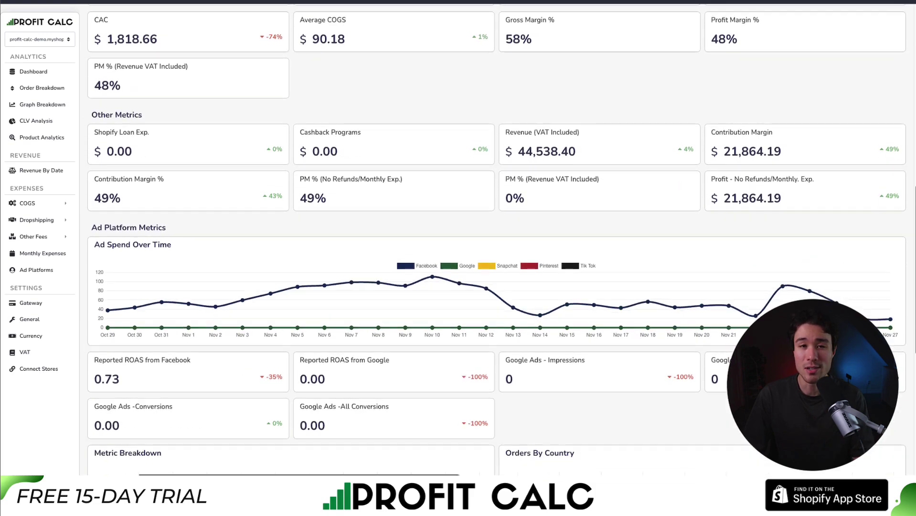
scroll(497, 238, down, 3)
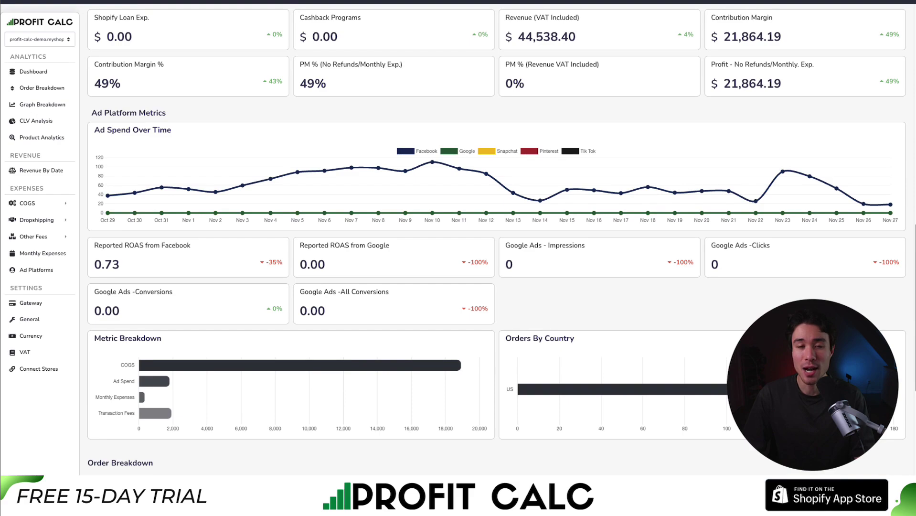
scroll(496, 239, down, 1)
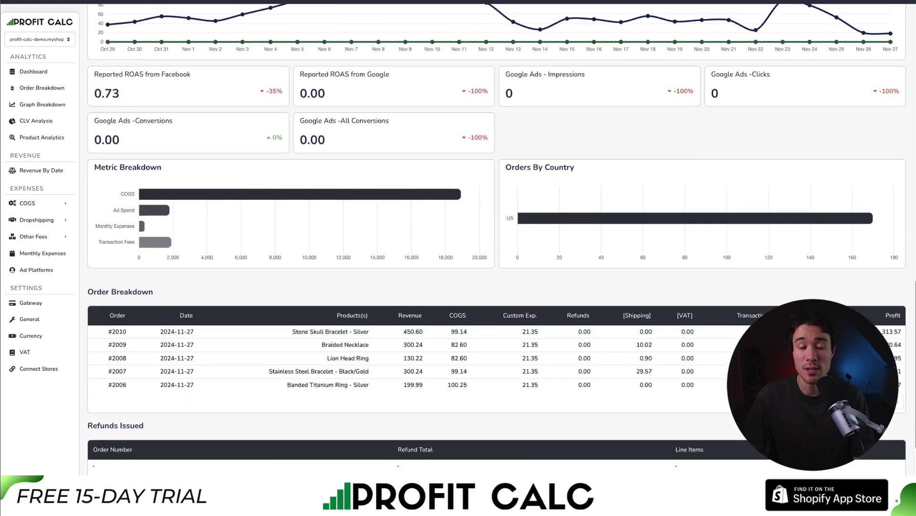
scroll(496, 239, up, 2)
scroll(497, 239, up, 8)
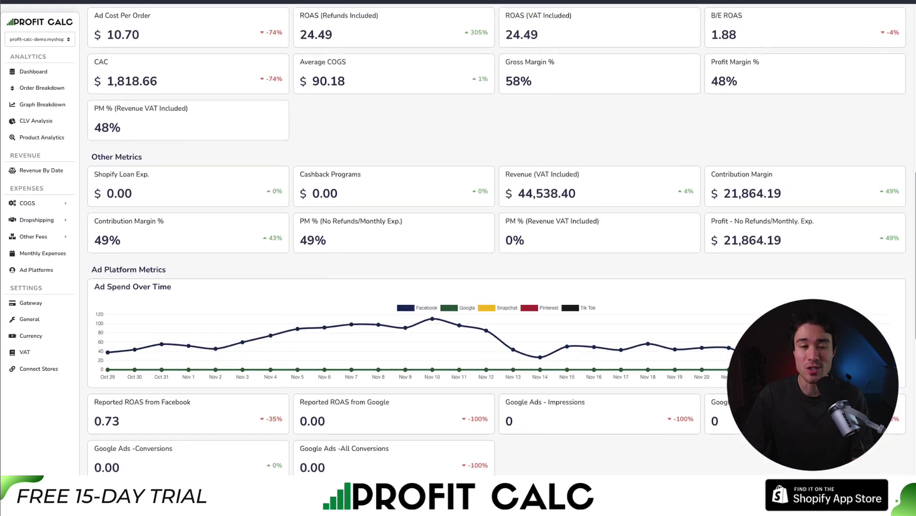
scroll(900, 87, up, 7)
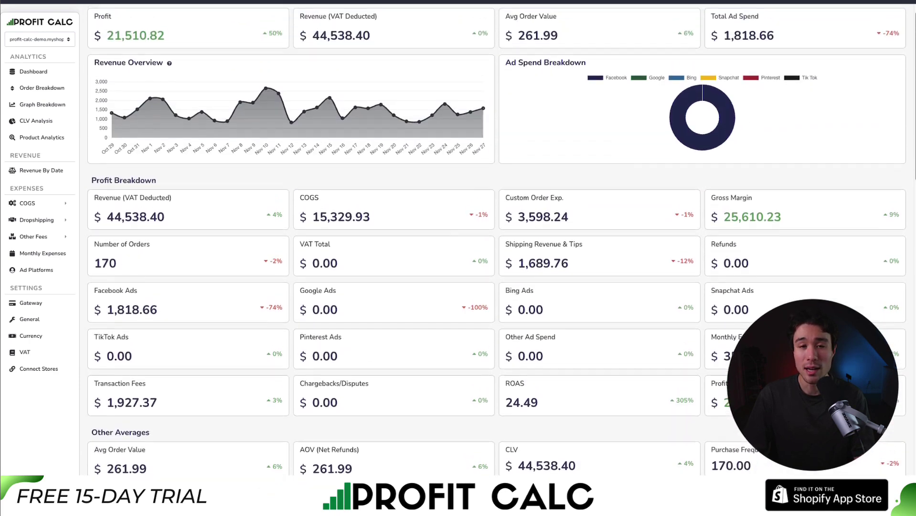